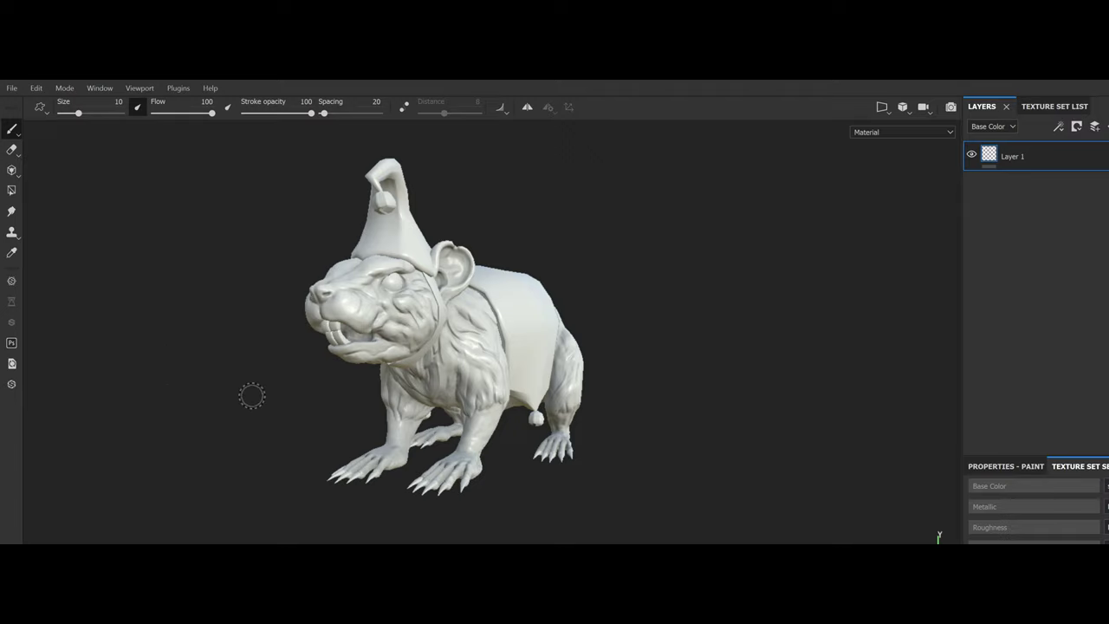
Step: Inspect the untextured rat model from the front and the side
scroll(367, 386, up, 2)
scroll(326, 400, down, 1)
mouse_move(313, 400)
mouse_down()
mouse_move(260, 404)
mouse_move(395, 384)
mouse_move(294, 401)
mouse_up()
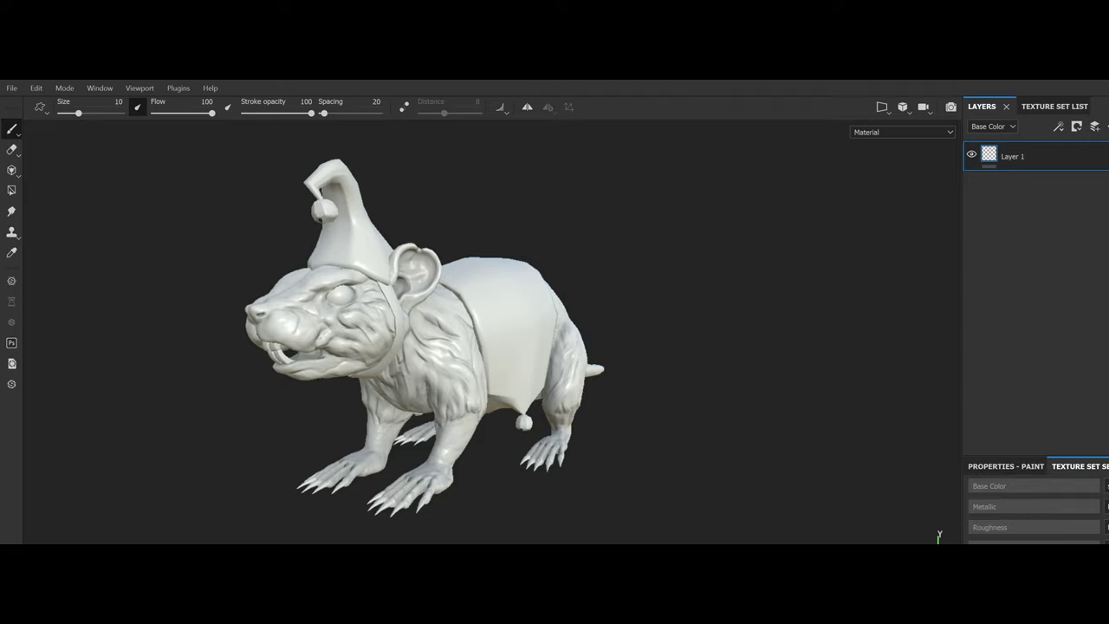
drag(257, 408, 232, 410)
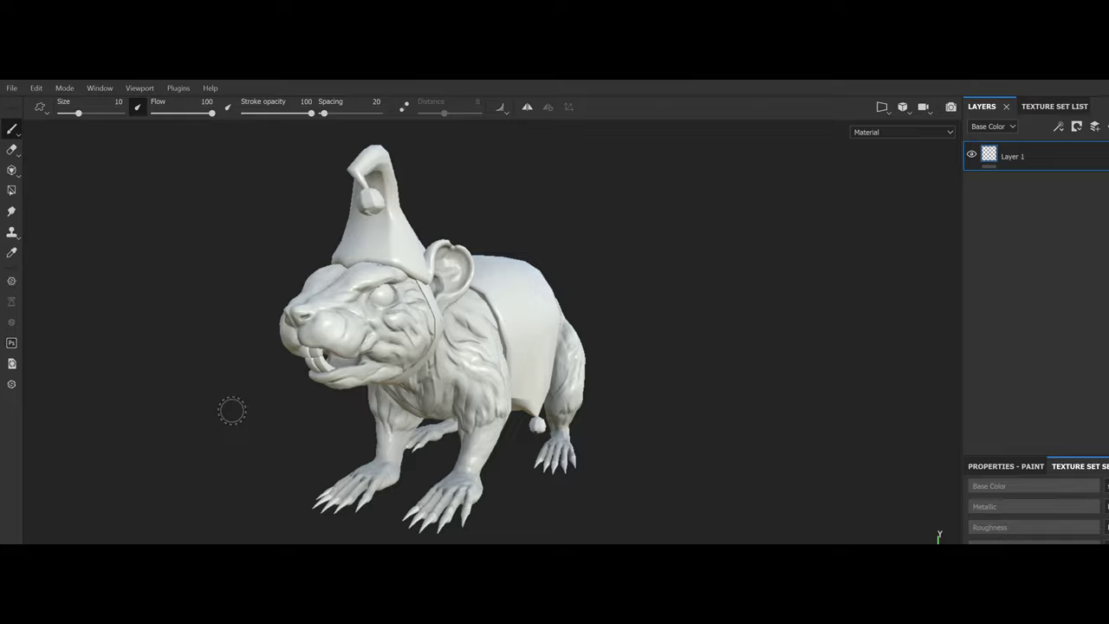
drag(630, 281, 460, 321)
scroll(460, 321, up, 4)
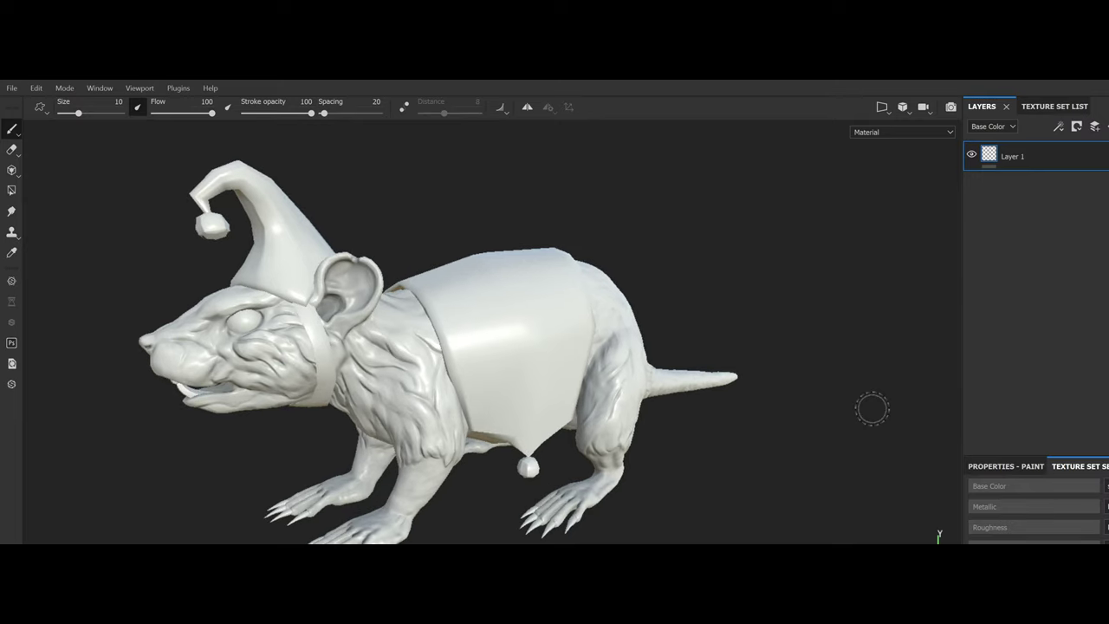
Step: Show the list of texture sets and toggle the Cloth_Bells set's visibility off and back on
click(1054, 106)
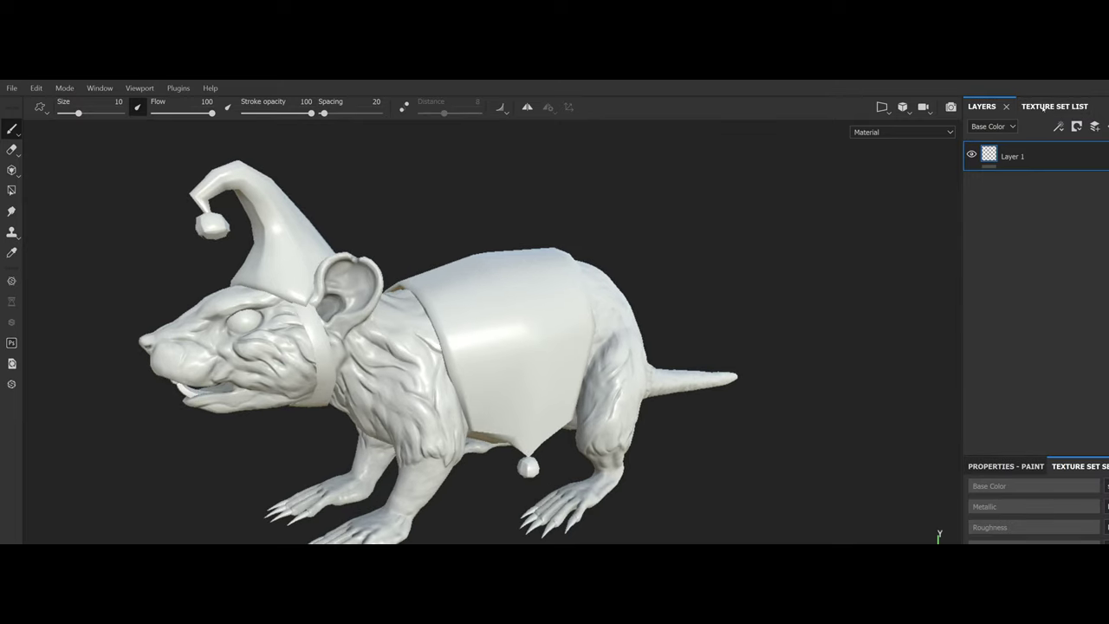
click(972, 197)
click(972, 196)
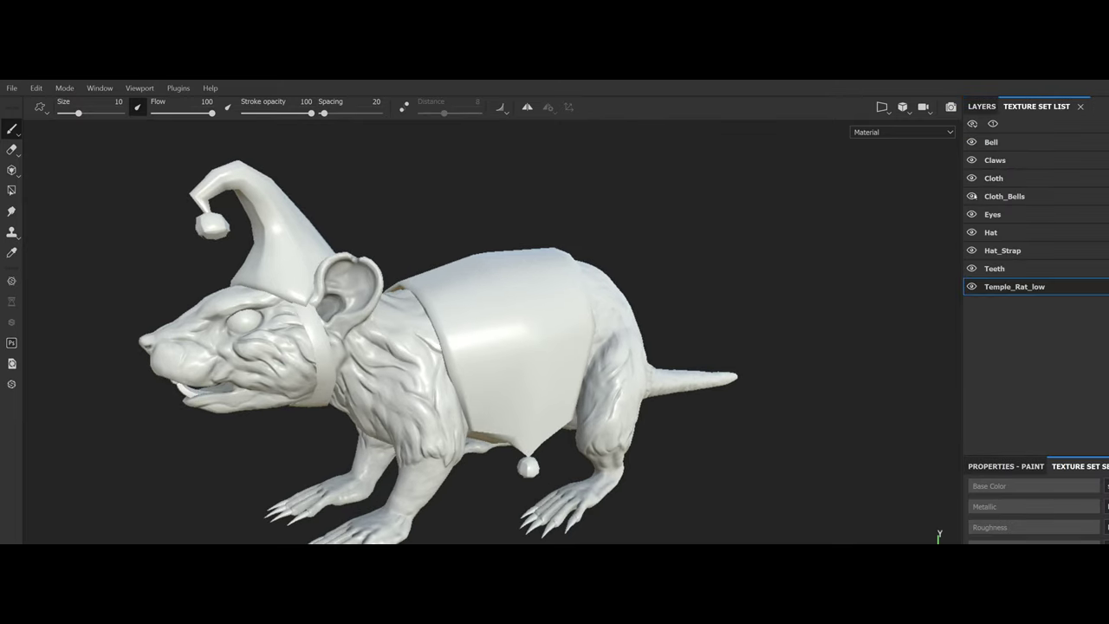
scroll(673, 308, up, 1)
mouse_move(673, 307)
mouse_down()
mouse_move(619, 274)
mouse_move(564, 300)
mouse_move(539, 294)
mouse_up()
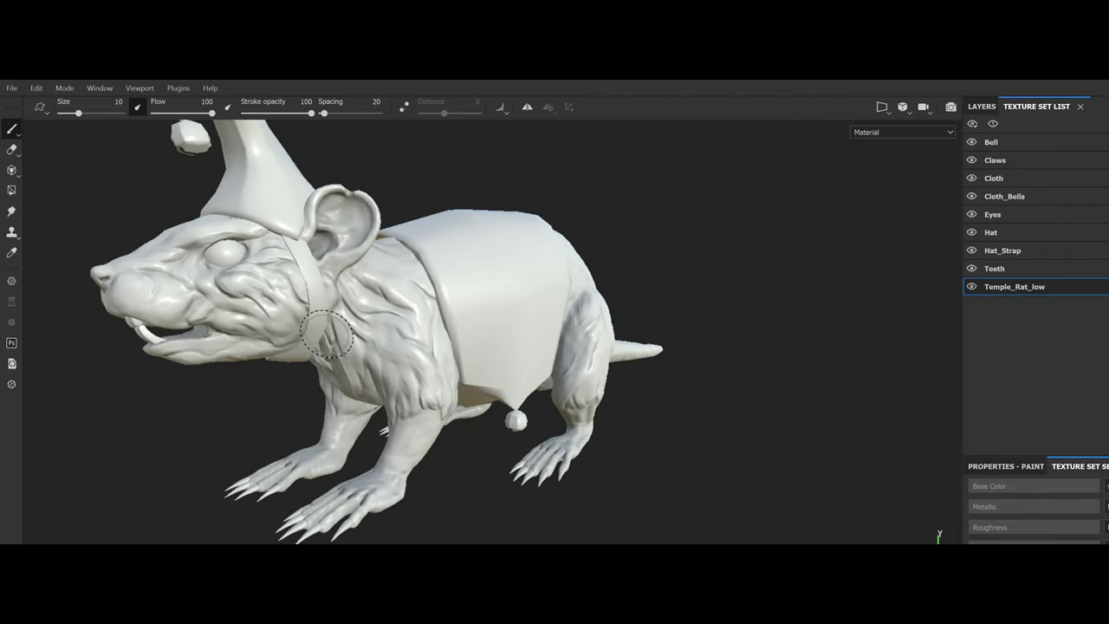
Step: Make Teeth the active texture set and cycle the viewport through the baked mesh maps before returning to Material display
click(1006, 268)
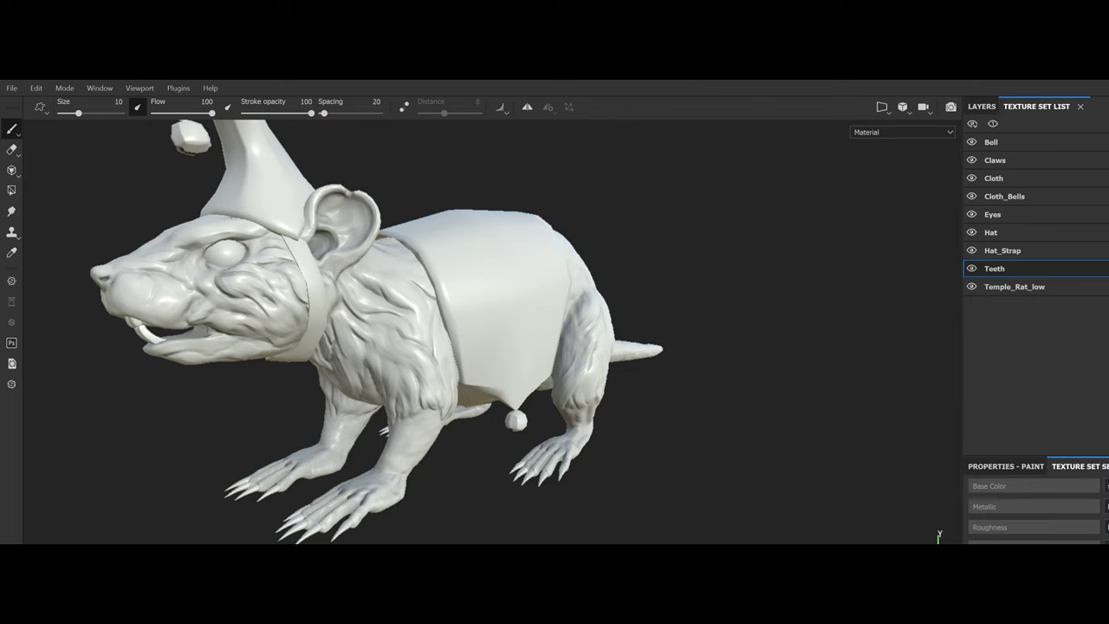
key(b)
key(b)
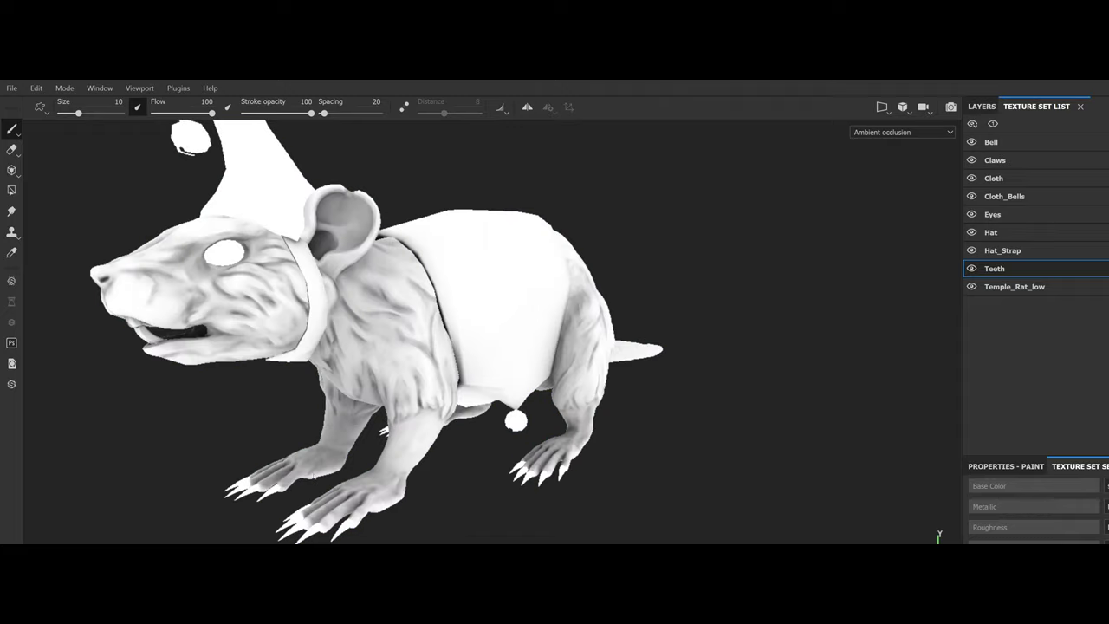
key(b)
key(shift+b)
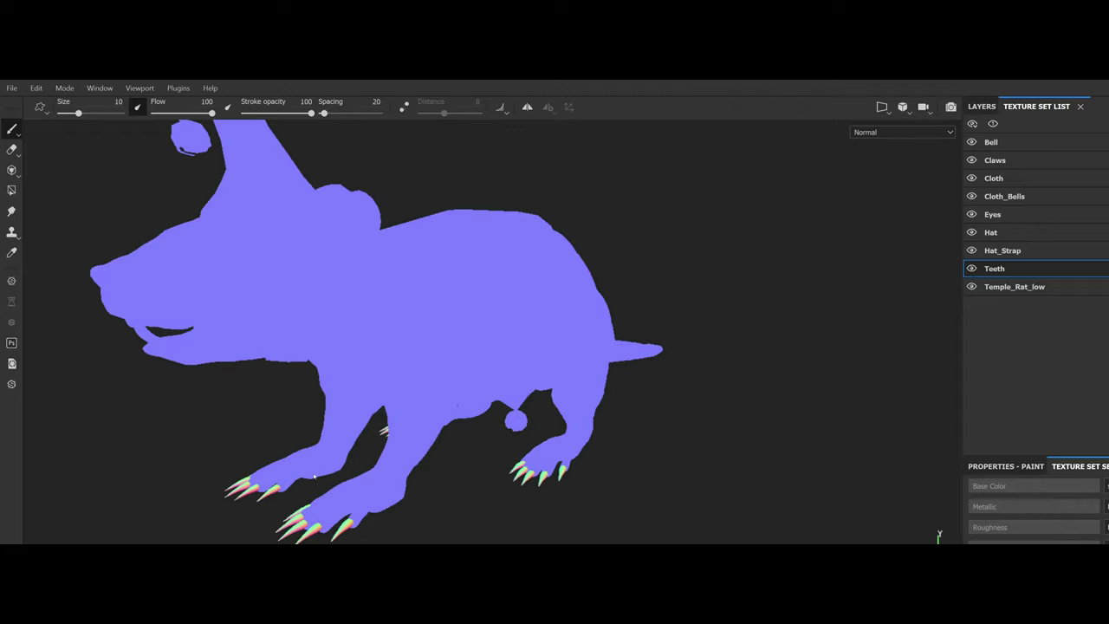
key(b)
key(shift+b)
key(b)
key(shift+b)
key(b)
key(shift+b)
key(b)
key(shift+b)
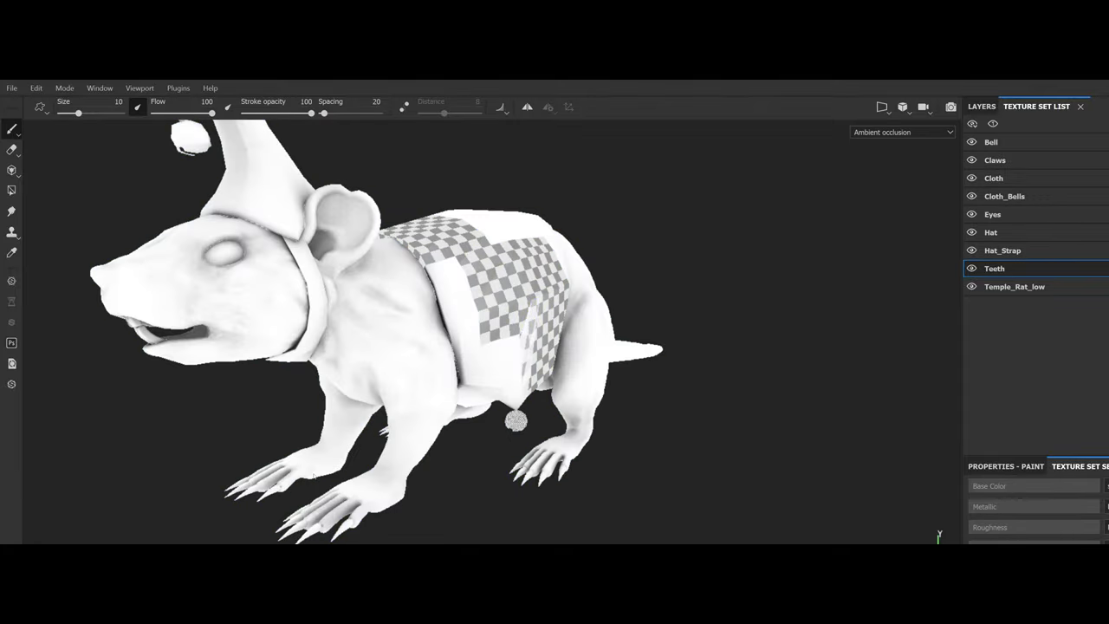
key(m)
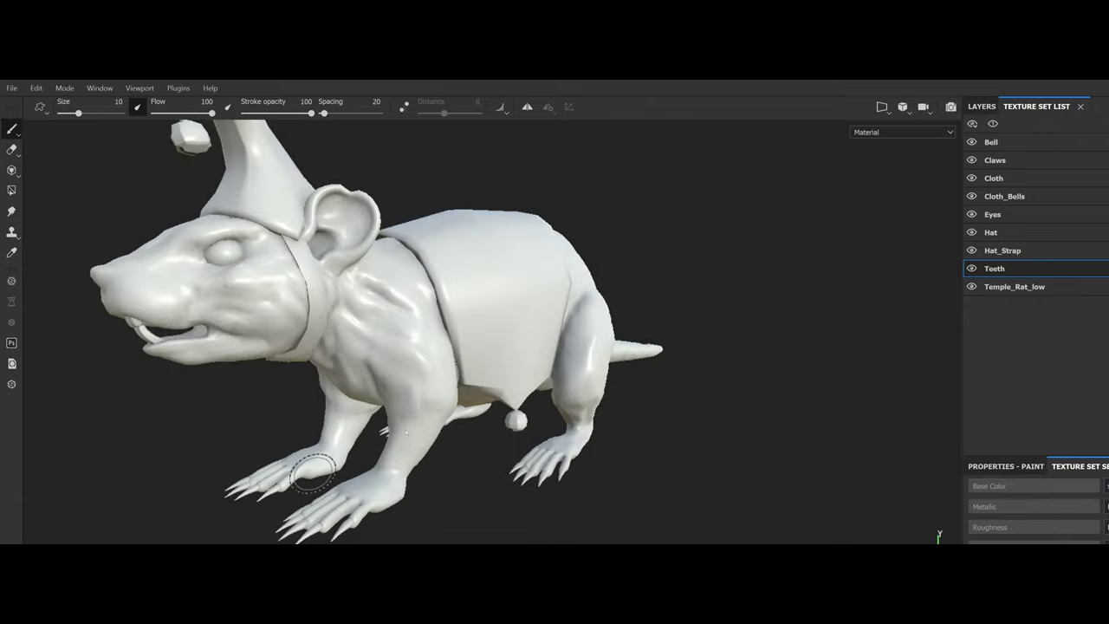
Step: Make Temple_Rat_low the active texture set
mouse_move(483, 350)
mouse_down()
mouse_move(505, 352)
mouse_move(447, 353)
mouse_move(470, 365)
mouse_up()
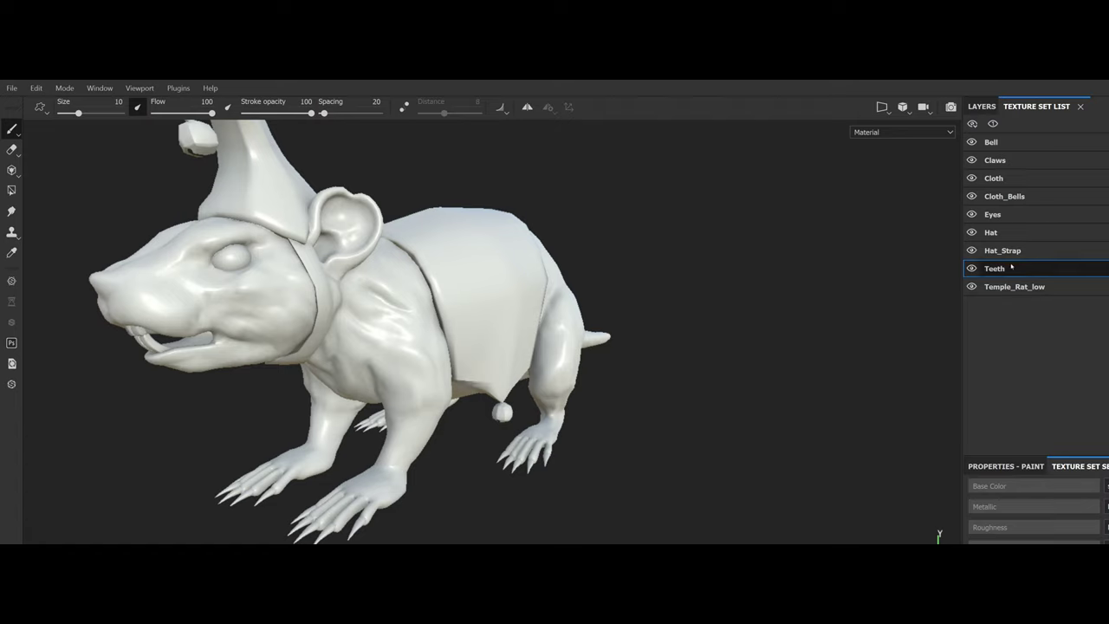
click(1012, 289)
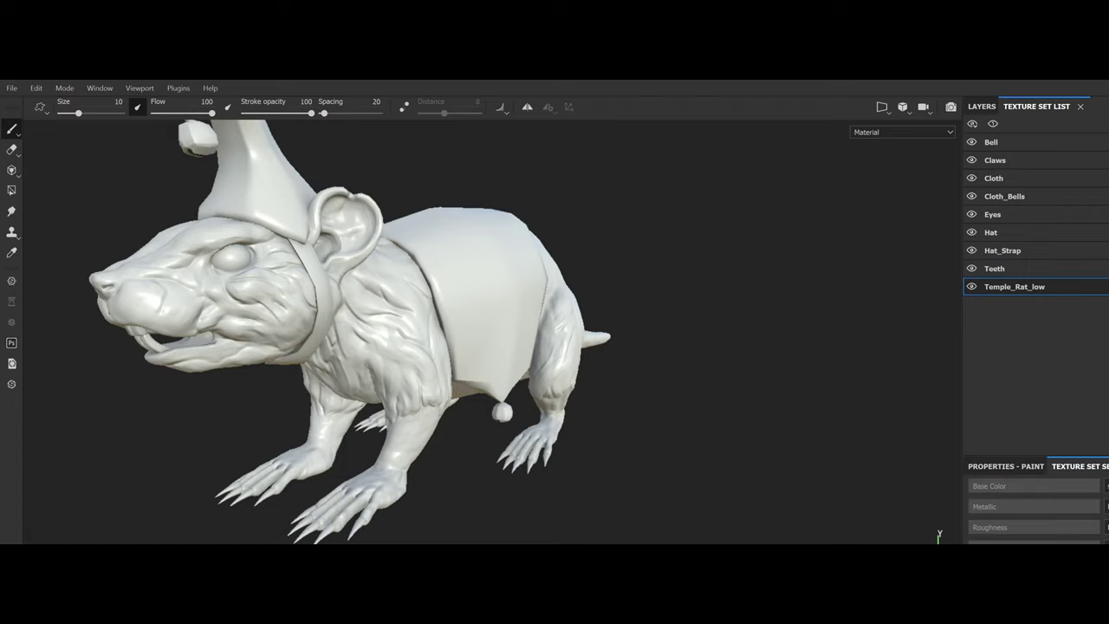
mouse_move(283, 372)
mouse_down()
mouse_move(367, 362)
mouse_move(357, 364)
mouse_up()
Step: Examine the rat's mesh wireframe with the Polygon Fill tool, ending back on the Paint tool
click(11, 169)
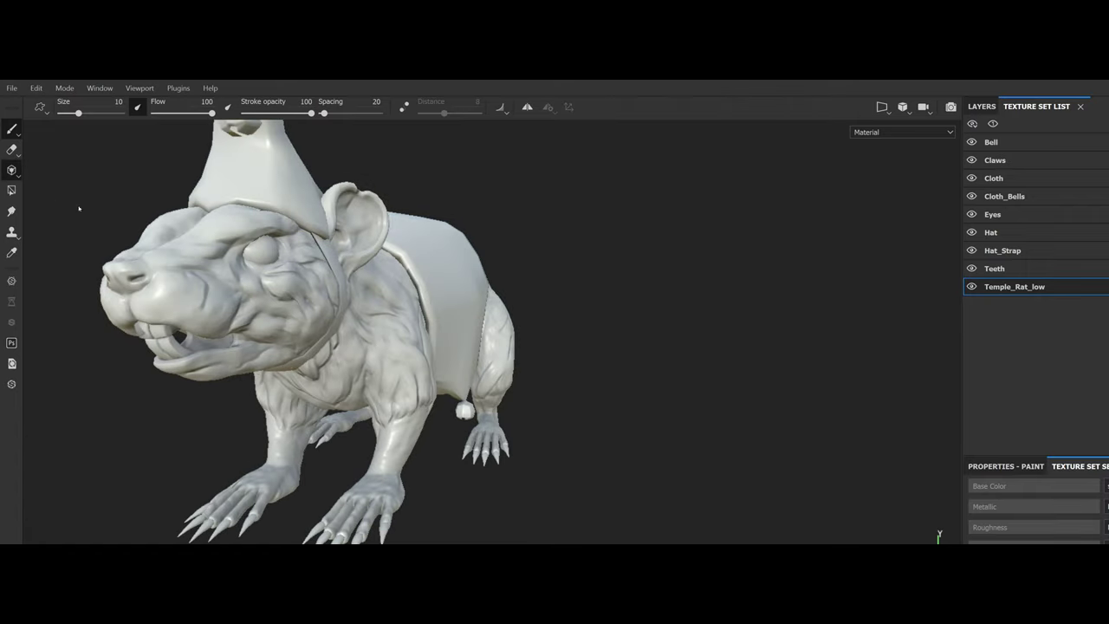
click(11, 190)
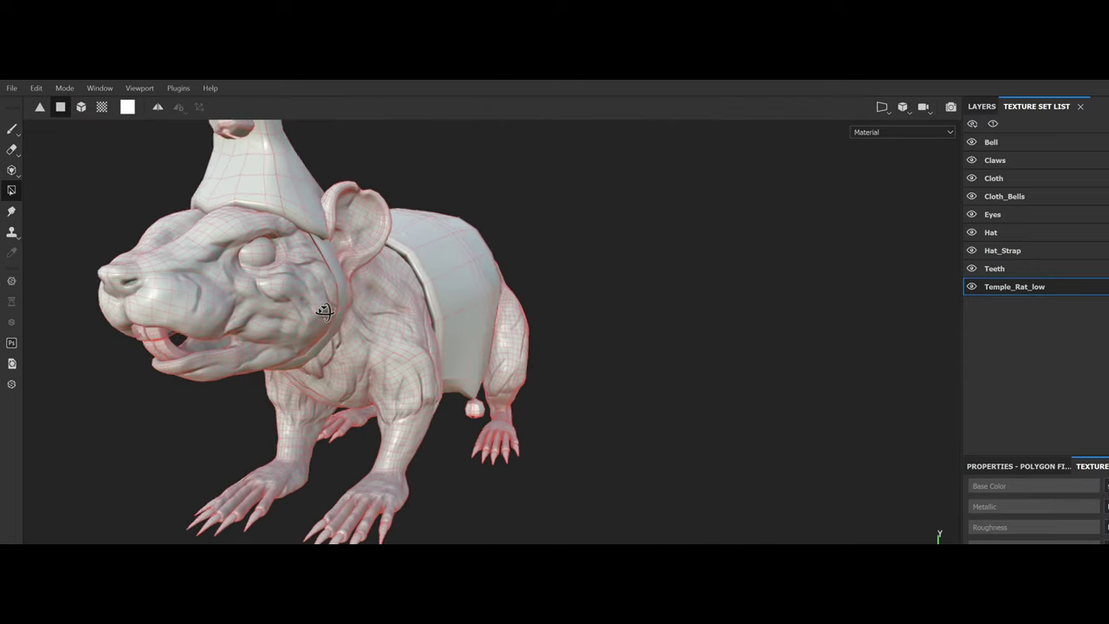
scroll(324, 310, up, 4)
drag(326, 327, 354, 338)
scroll(354, 338, down, 4)
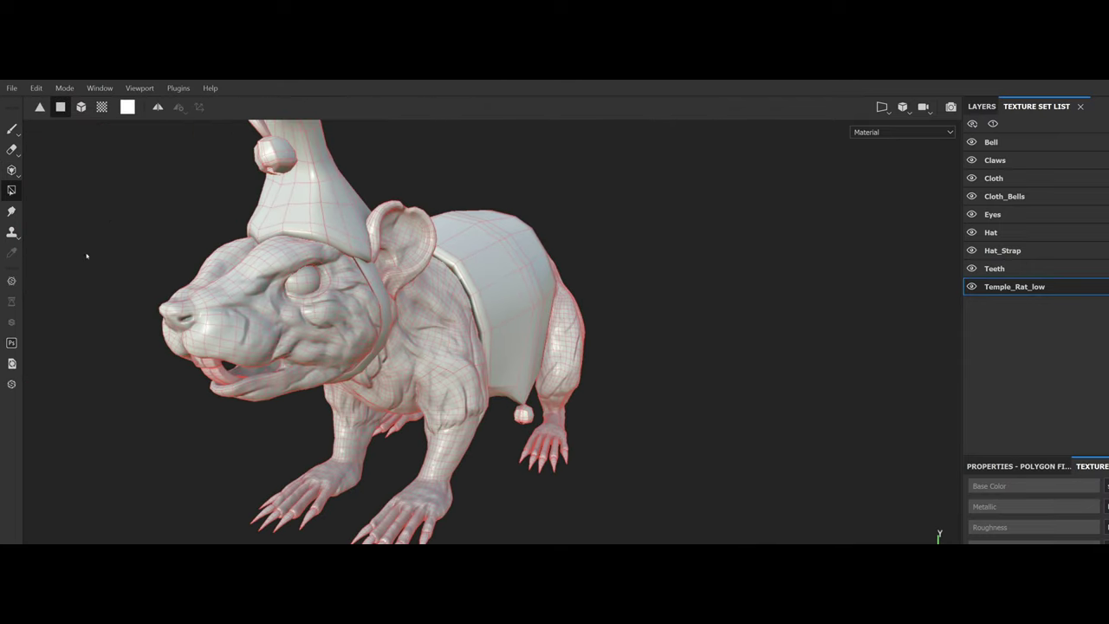
click(12, 130)
mouse_move(262, 295)
mouse_down()
mouse_move(307, 300)
mouse_move(313, 366)
mouse_up()
drag(505, 346, 523, 287)
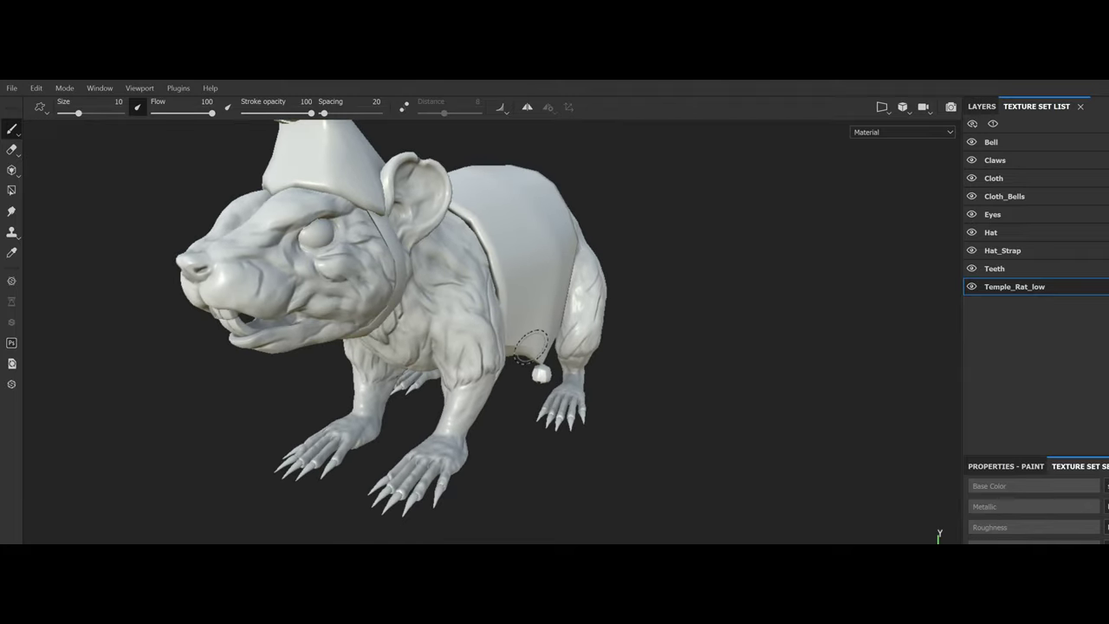
drag(531, 346, 572, 373)
Step: Add a fill layer above Layer 1, disable its metal and normal channels, and color it dark brown
click(982, 105)
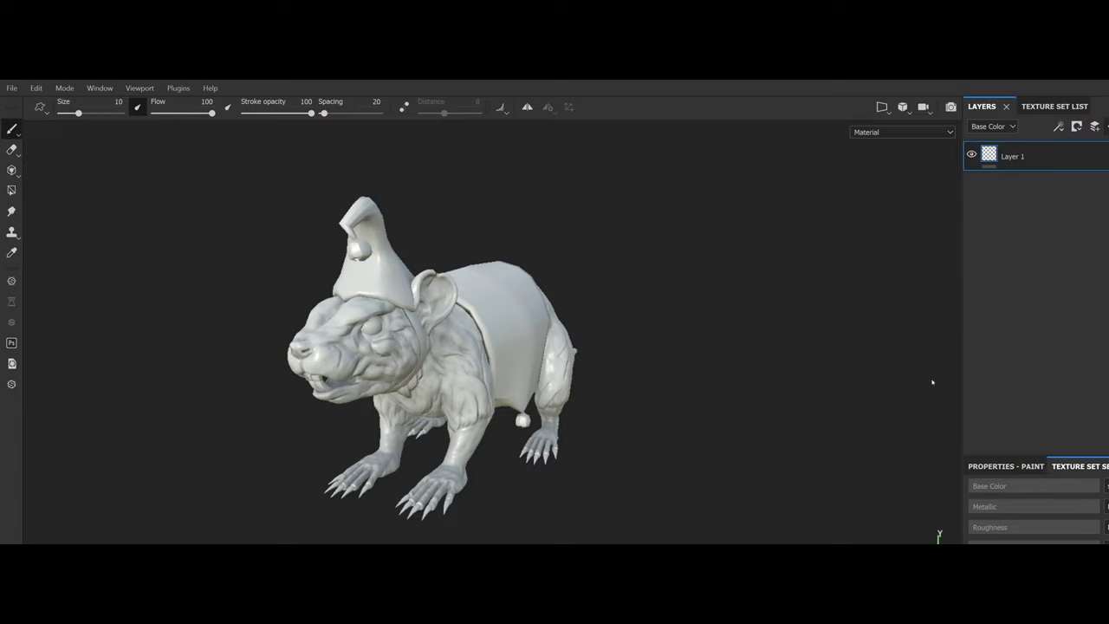
click(1108, 127)
click(1005, 466)
scroll(1036, 522, down, 5)
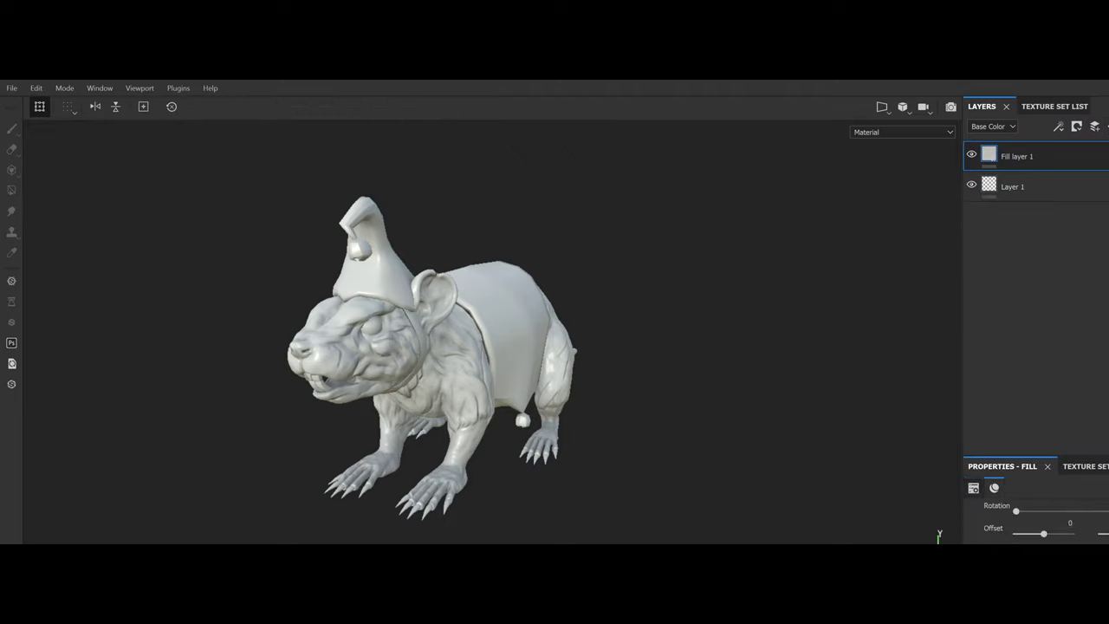
scroll(1036, 520, down, 2)
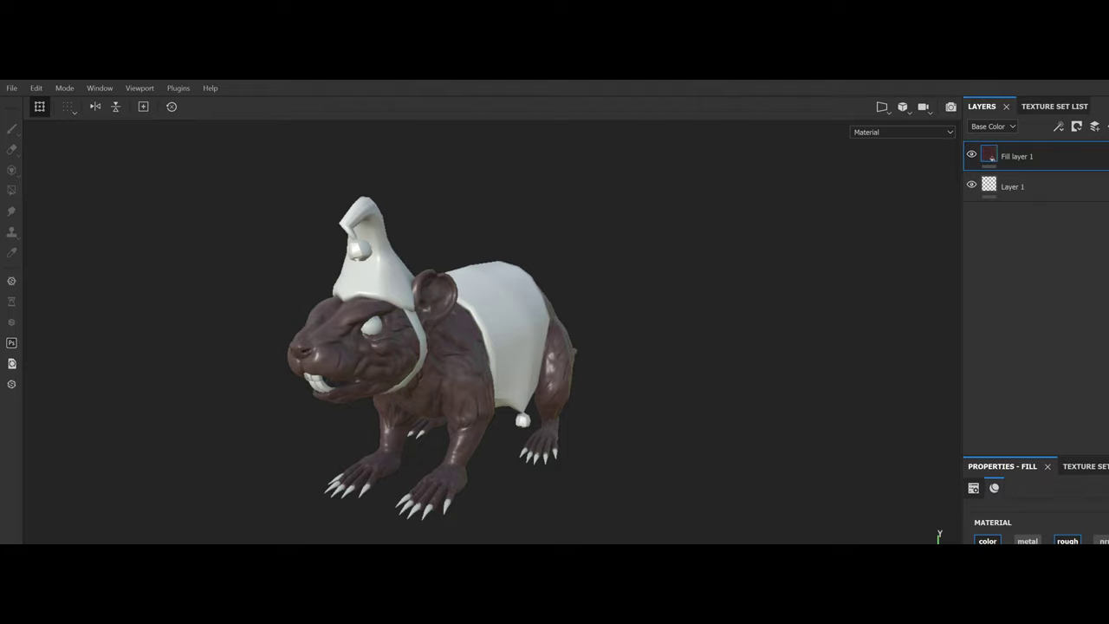
Step: Change the fill layer's base color to dark blue-grey and raise its roughness for a matte surface
drag(637, 449, 668, 462)
scroll(707, 477, up, 3)
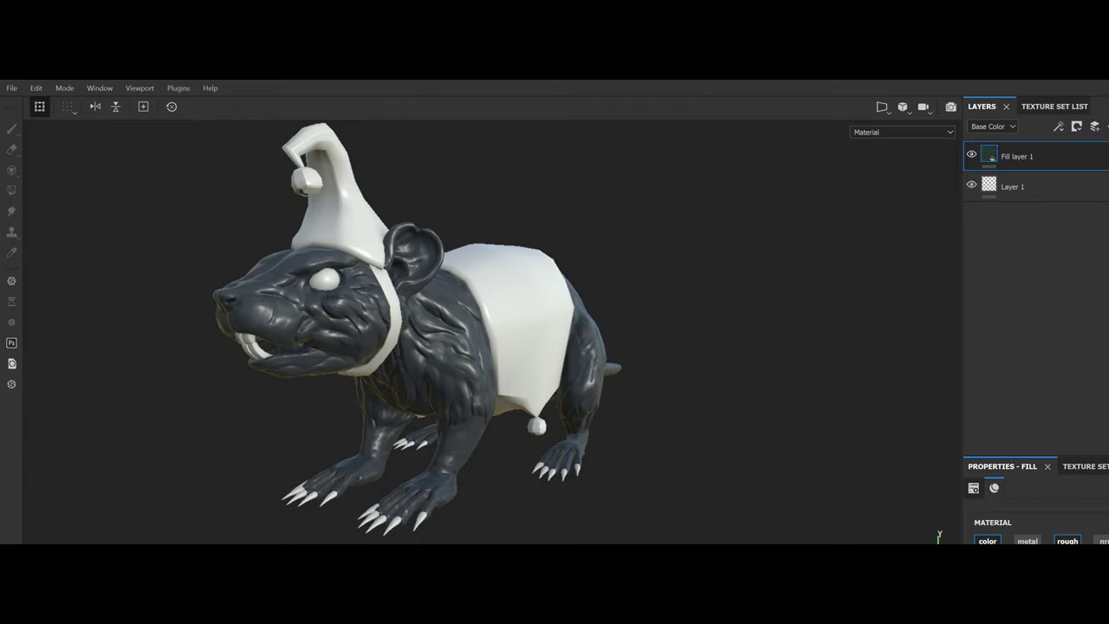
drag(471, 406, 571, 426)
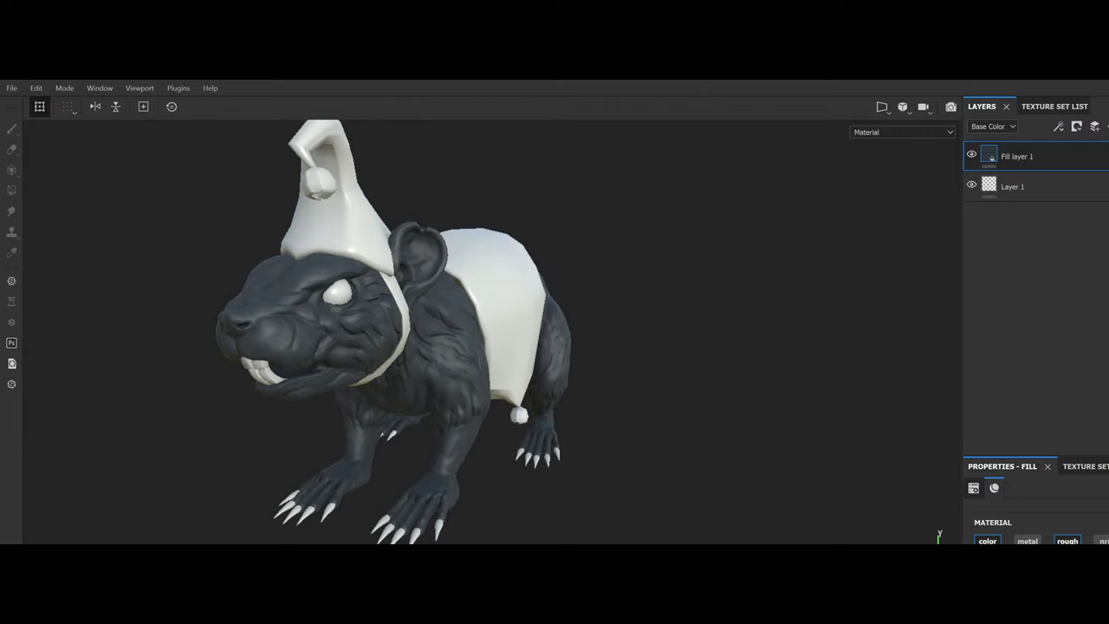
drag(745, 468, 731, 458)
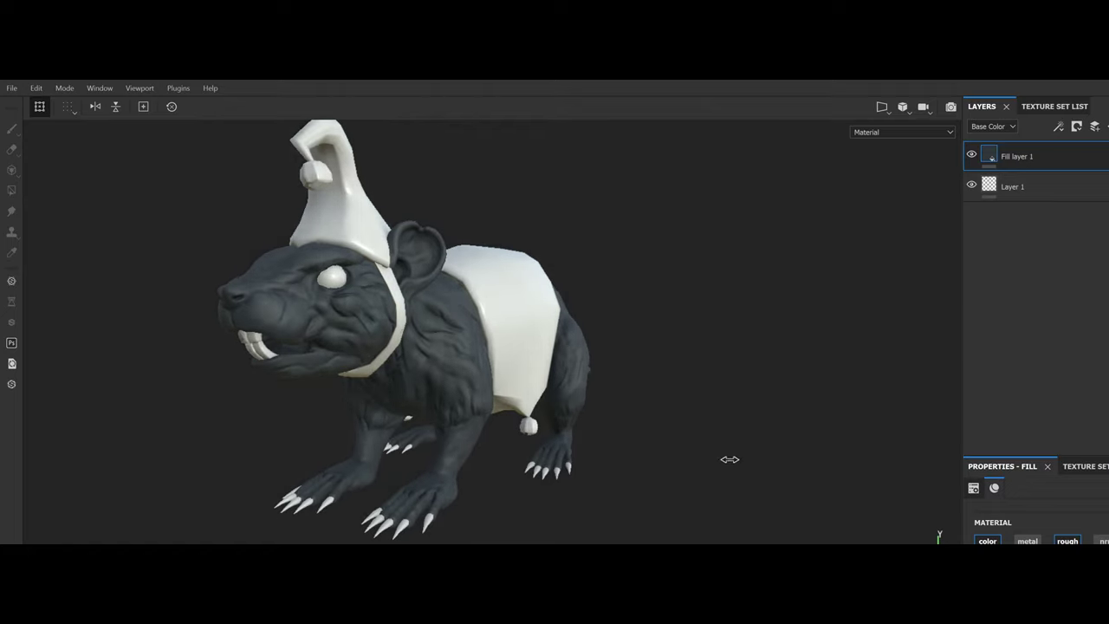
key(alt)
drag(599, 440, 802, 291)
Step: Rename the dark fill layer as RAT COLOR
double_click(1023, 157)
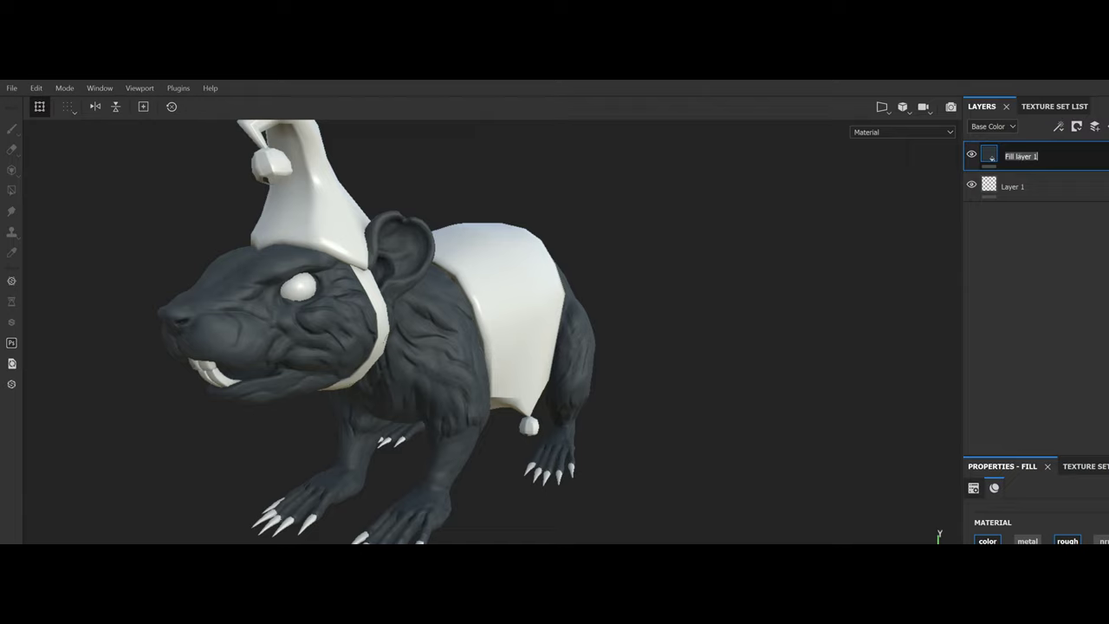
text(RAT COLOR)
key(Return)
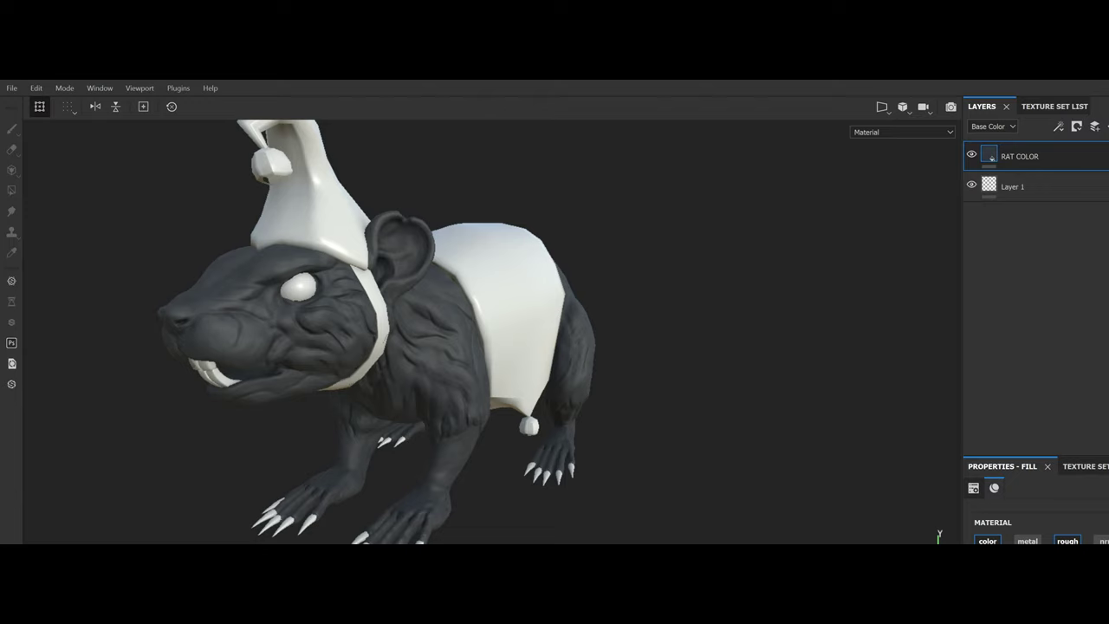
drag(711, 446, 707, 433)
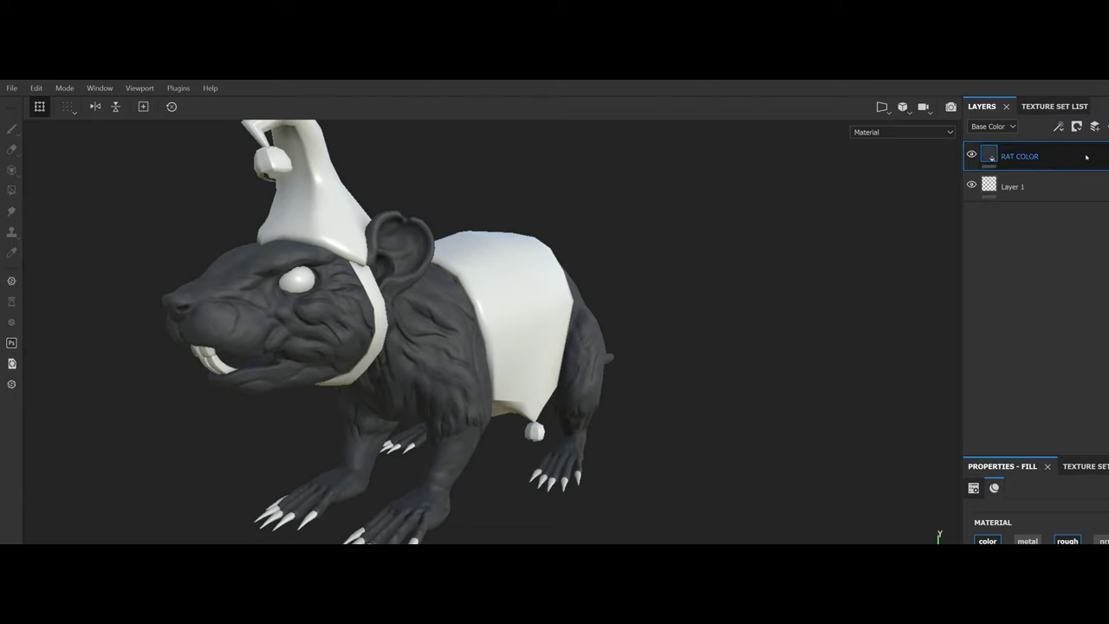
Step: Add a fill layer above RAT COLOR, disable its metal and normal channels, and color it dusty pink
click(1095, 126)
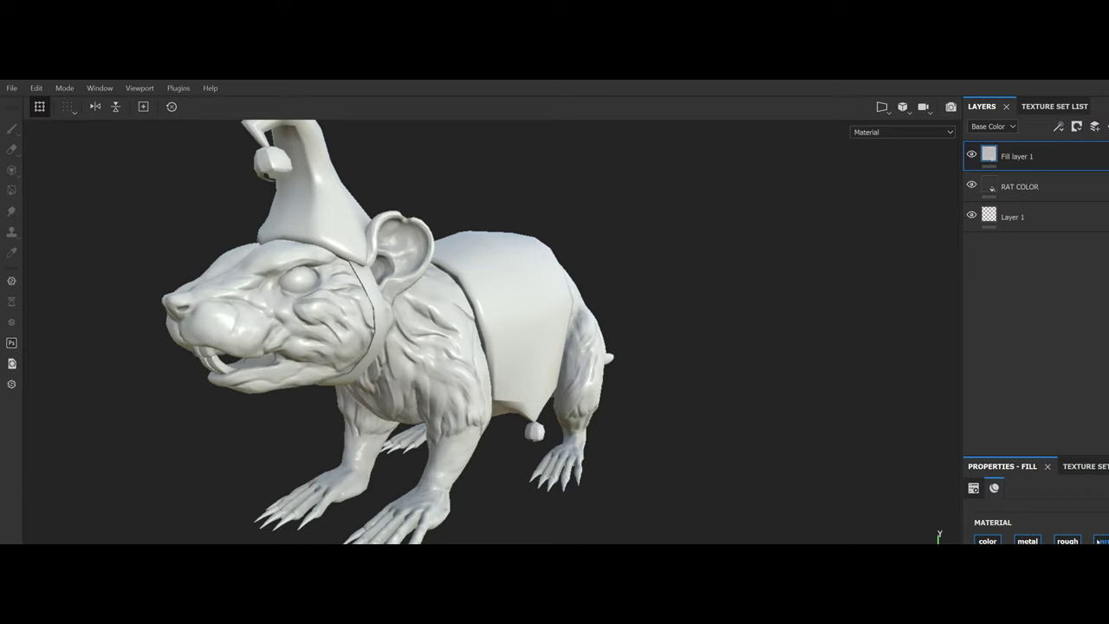
click(1027, 541)
click(988, 541)
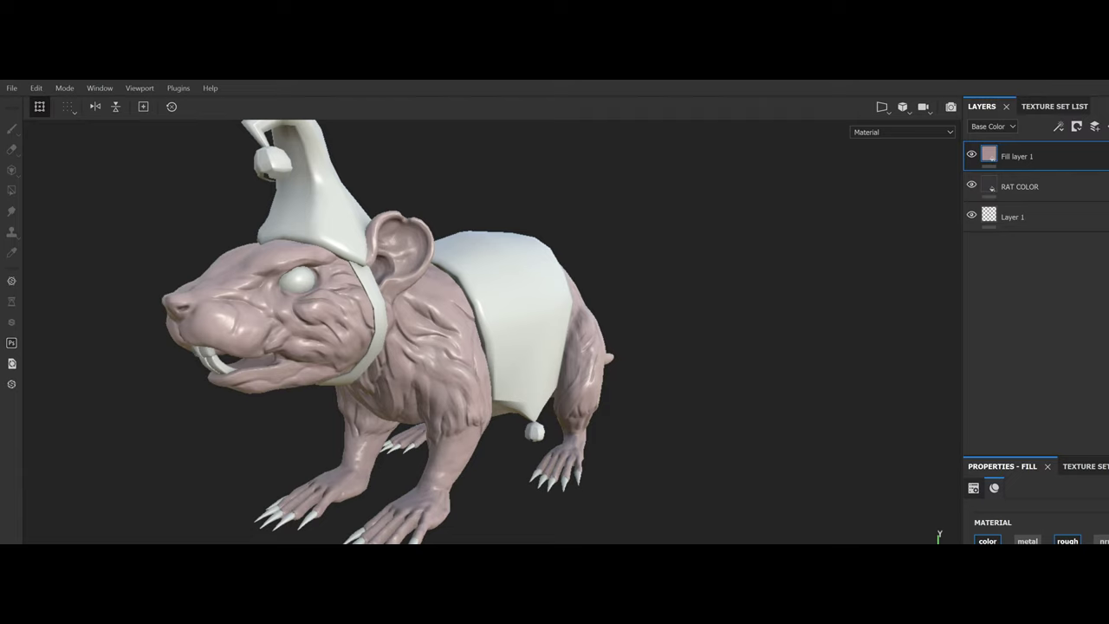
Step: Rename the pink fill layer as RAT SKIN and add a black mask to it
double_click(1019, 156)
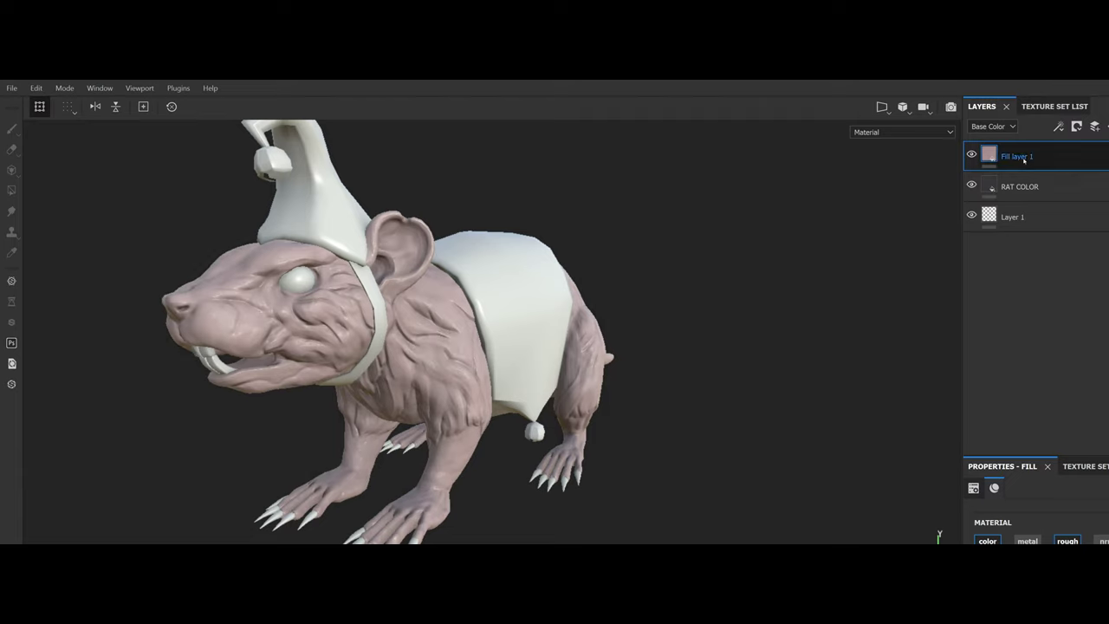
text(RAT SKIN)
key(Return)
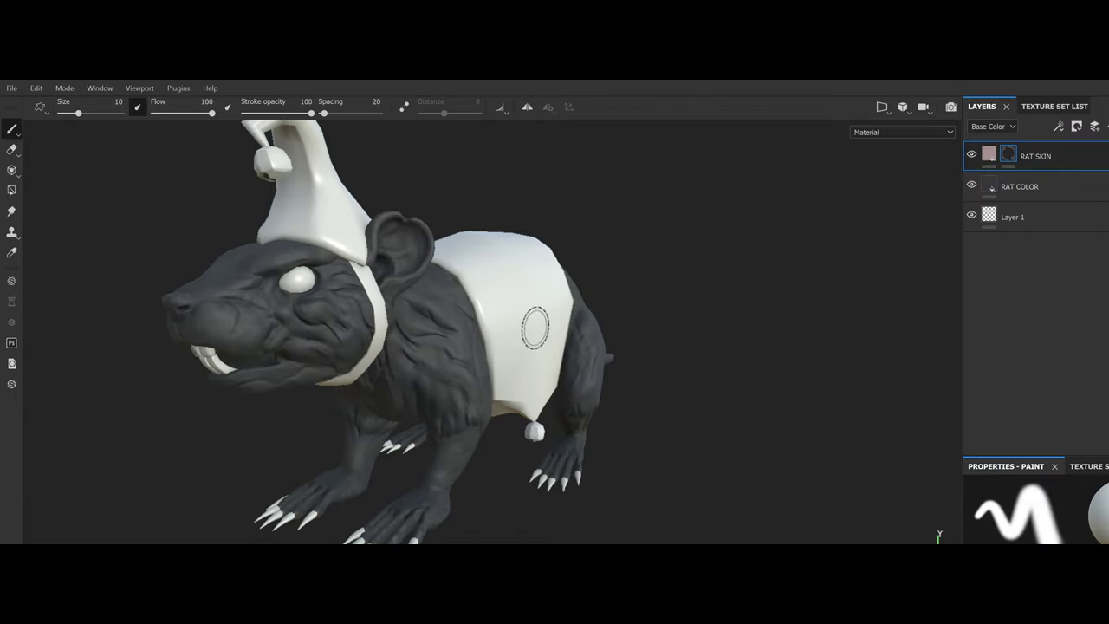
Step: Turn on painting symmetry and inspect the symmetry line across the rat's snout and teeth
drag(520, 286, 575, 278)
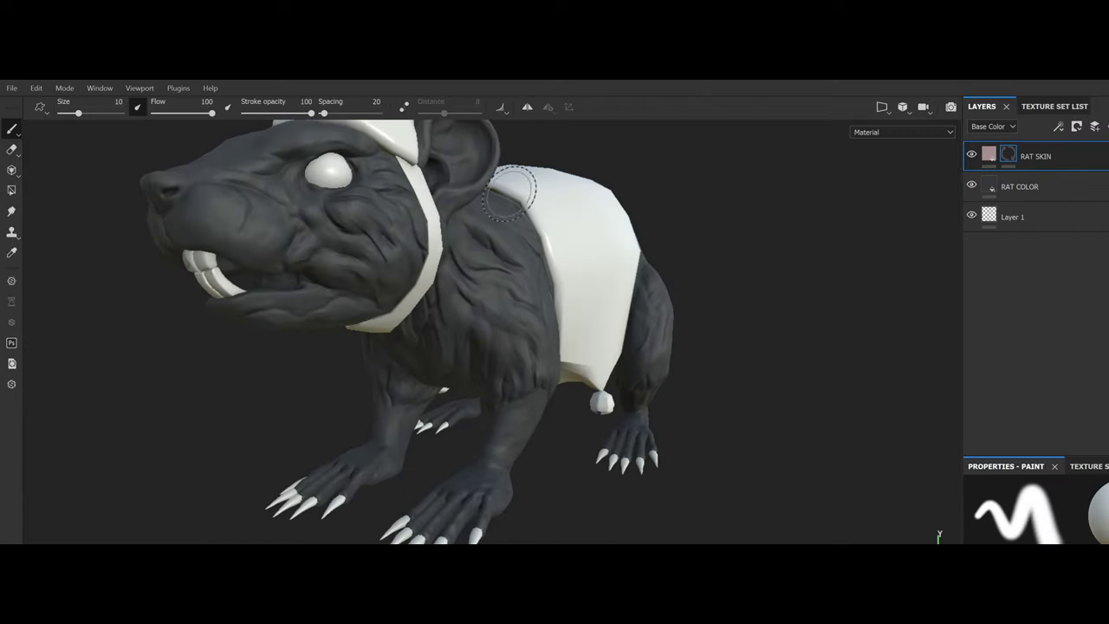
click(502, 106)
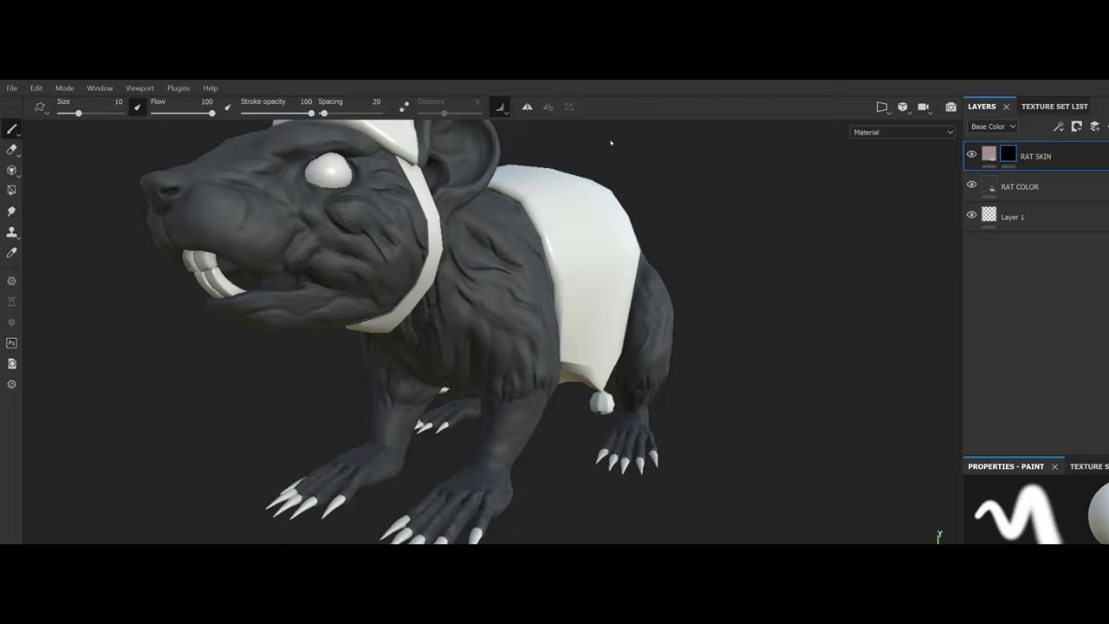
click(526, 106)
mouse_move(566, 227)
mouse_down()
mouse_move(610, 292)
mouse_move(704, 303)
mouse_move(668, 282)
mouse_move(669, 248)
mouse_move(678, 352)
mouse_move(637, 332)
mouse_move(580, 332)
mouse_move(428, 263)
mouse_move(514, 335)
mouse_up()
scroll(581, 333, down, 3)
scroll(425, 261, up, 2)
scroll(390, 347, up, 3)
drag(408, 341, 588, 330)
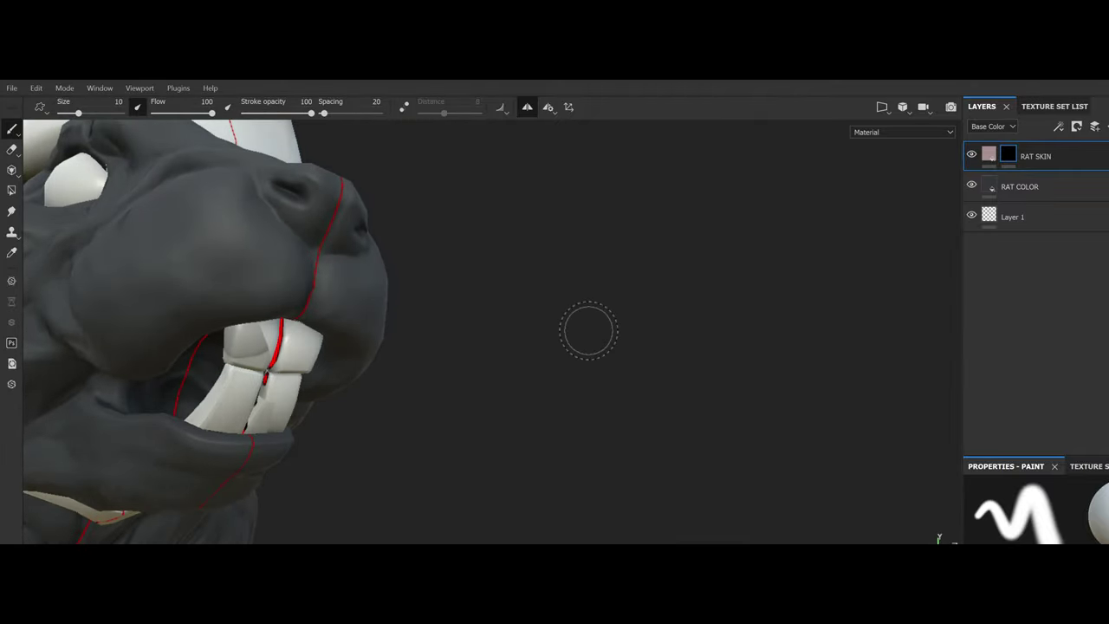
Step: Make Teeth the active texture set and show the 3D and 2D views side by side
click(1064, 109)
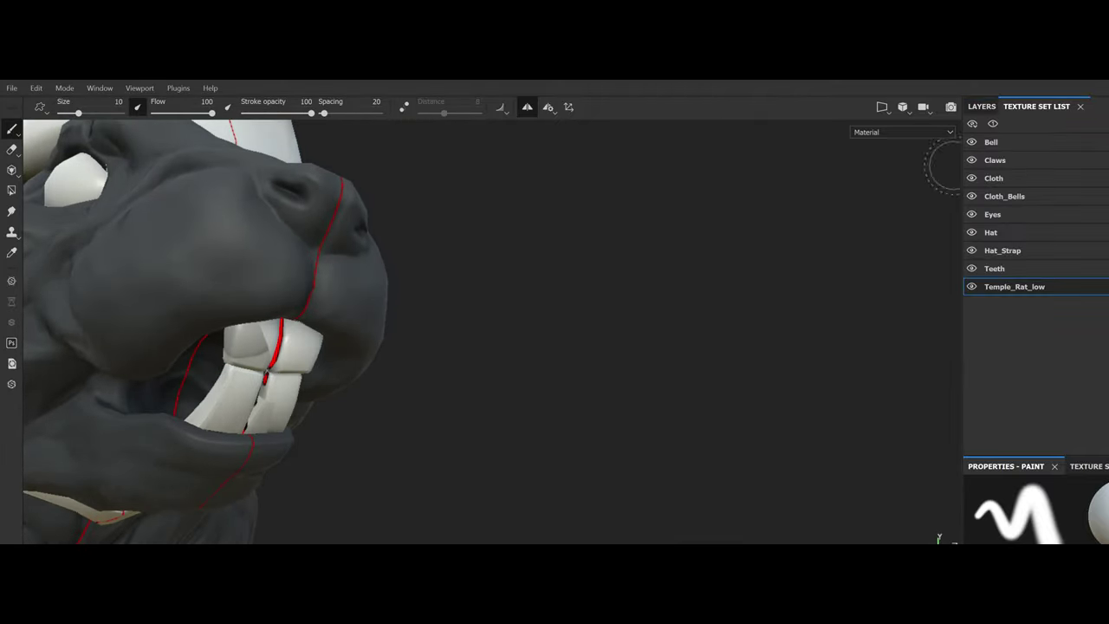
click(997, 269)
key(F1)
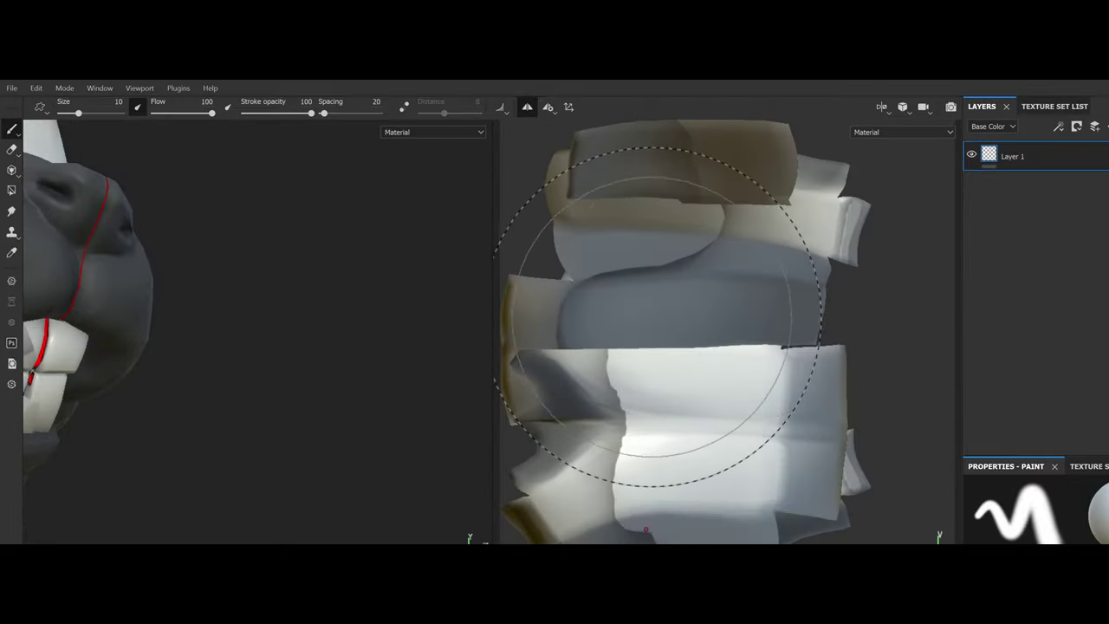
Step: Examine the UV layouts of the Hat_Strap, Hat, Eyes and Teeth texture sets
scroll(255, 324, down, 5)
scroll(422, 307, down, 3)
mouse_move(422, 308)
alt+mouse_down()
mouse_move(374, 299)
mouse_move(342, 334)
mouse_move(269, 344)
mouse_move(346, 339)
mouse_move(283, 312)
mouse_move(344, 327)
mouse_move(235, 346)
mouse_move(329, 338)
alt+mouse_up()
scroll(267, 344, up, 3)
click(1037, 105)
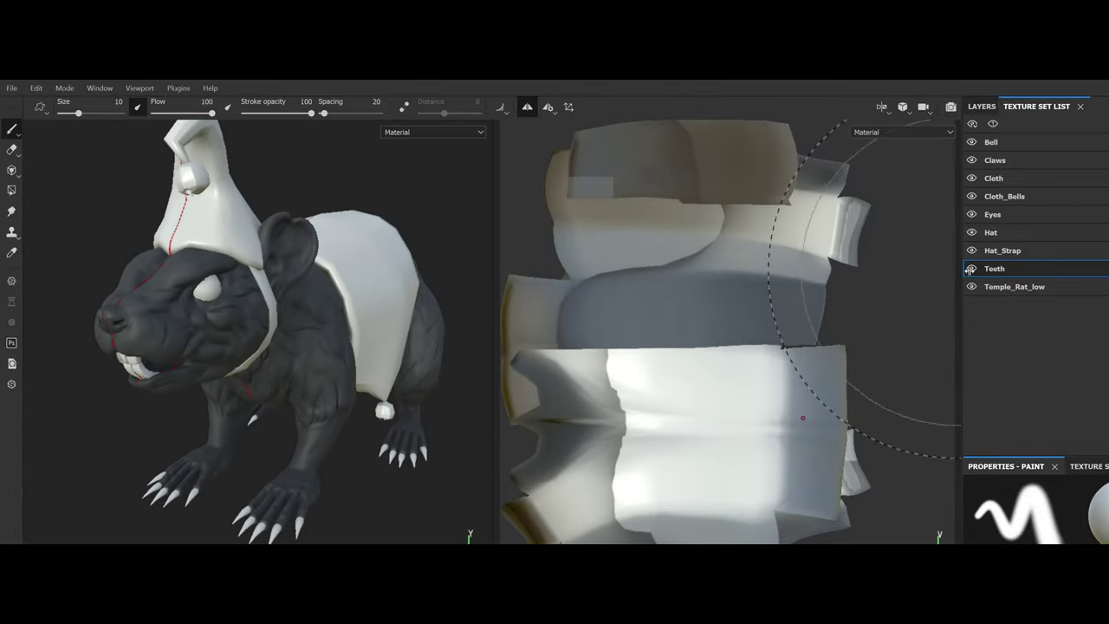
click(1014, 253)
click(1001, 232)
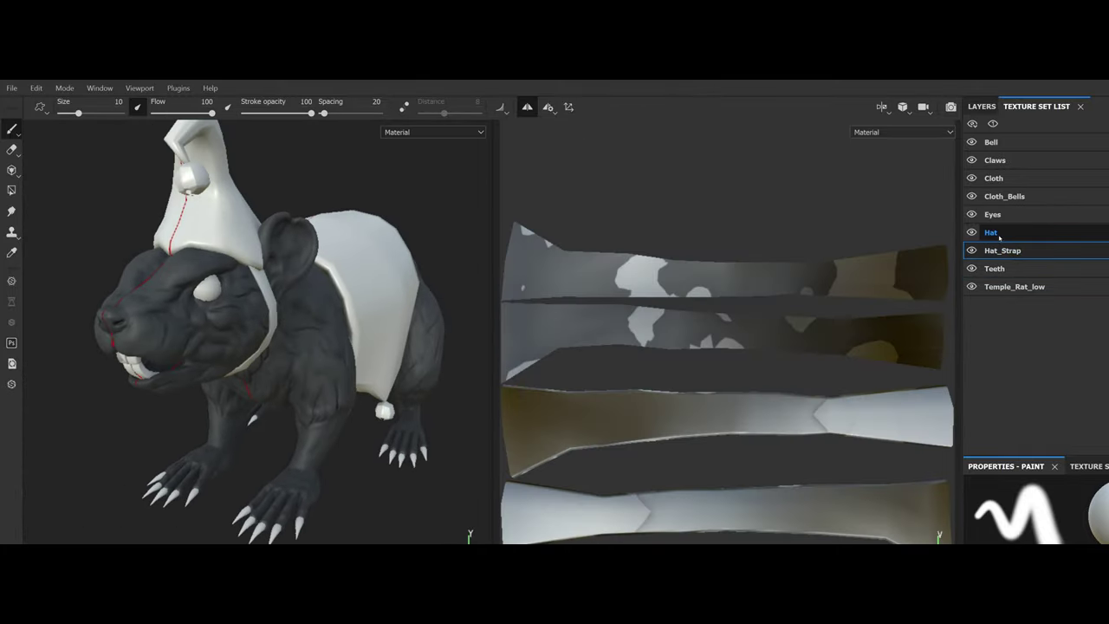
click(999, 215)
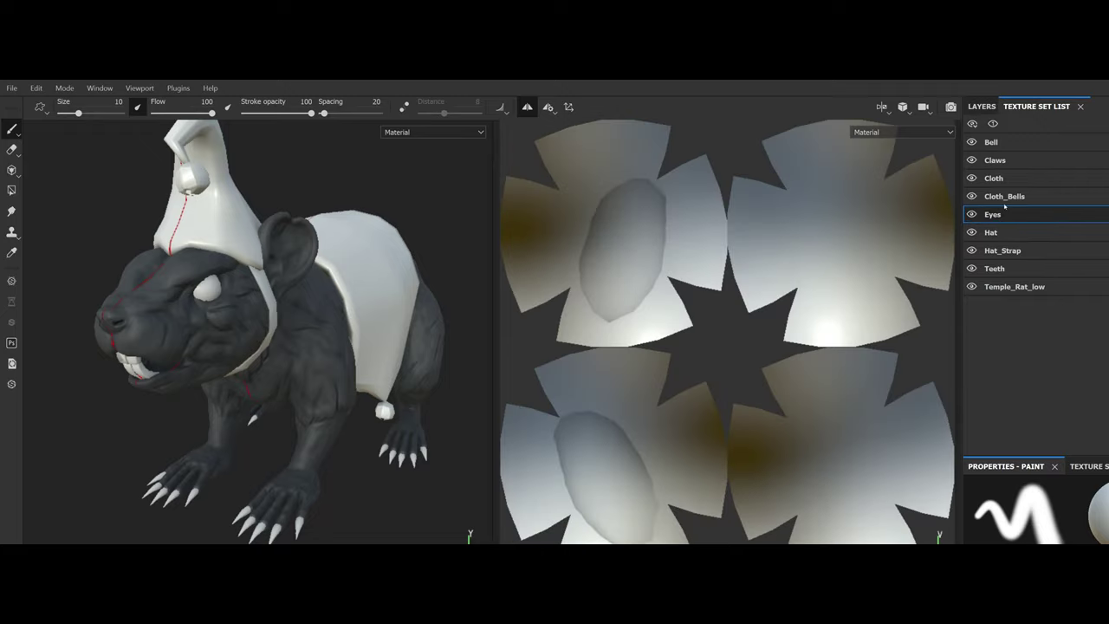
click(995, 268)
click(1005, 252)
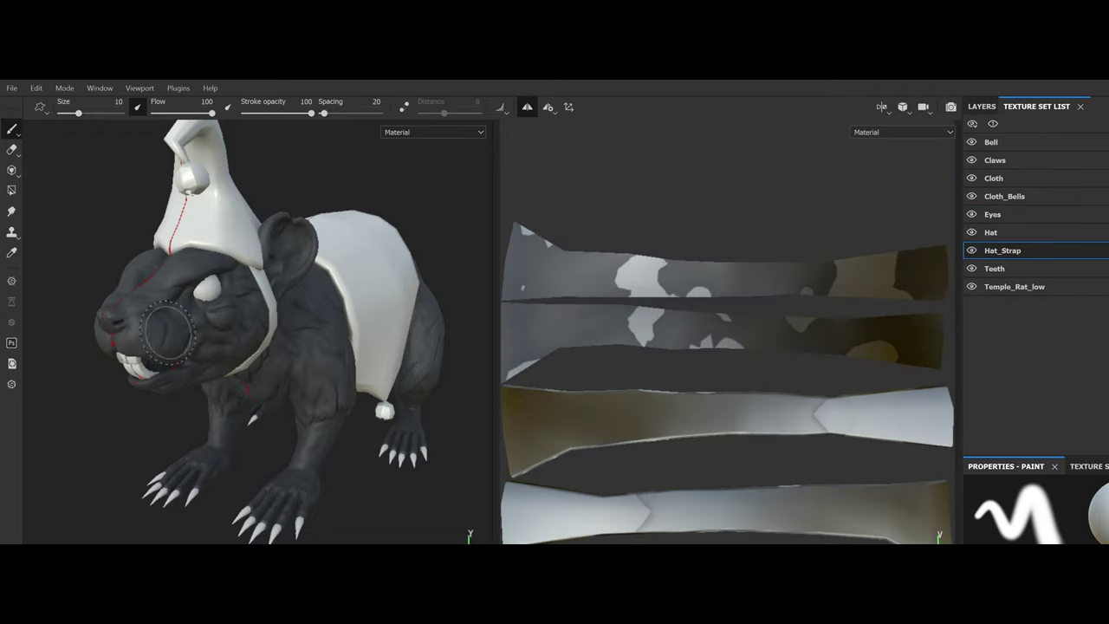
Step: Make Teeth the active texture set and reduce the brush size to 3.12 over the rat's front teeth
scroll(224, 353, up, 6)
drag(224, 353, 244, 336)
drag(244, 336, 242, 336)
click(997, 270)
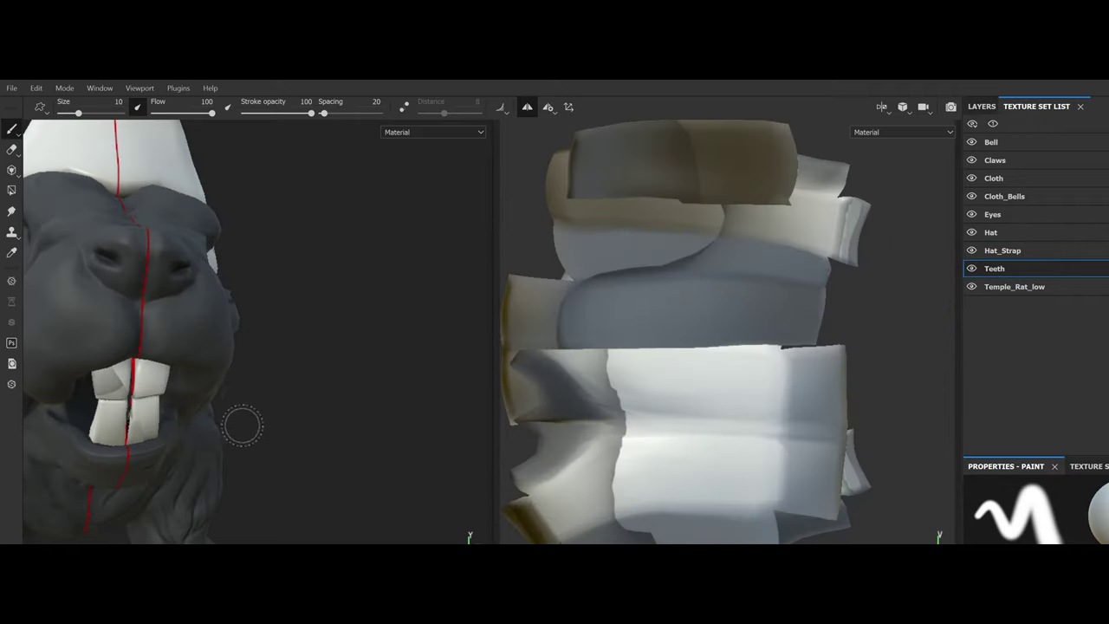
key([)
key([)
key([)
key([)
key(bracketleft)
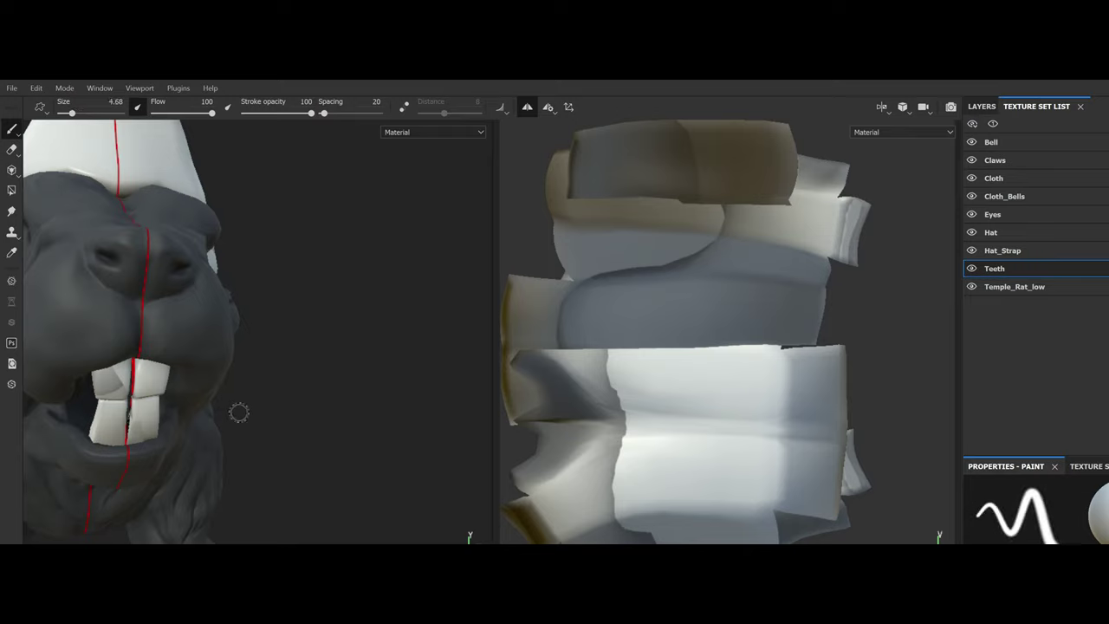
mouse_move(232, 407)
mouse_down()
mouse_move(304, 371)
mouse_move(241, 363)
mouse_up()
scroll(244, 359, up, 2)
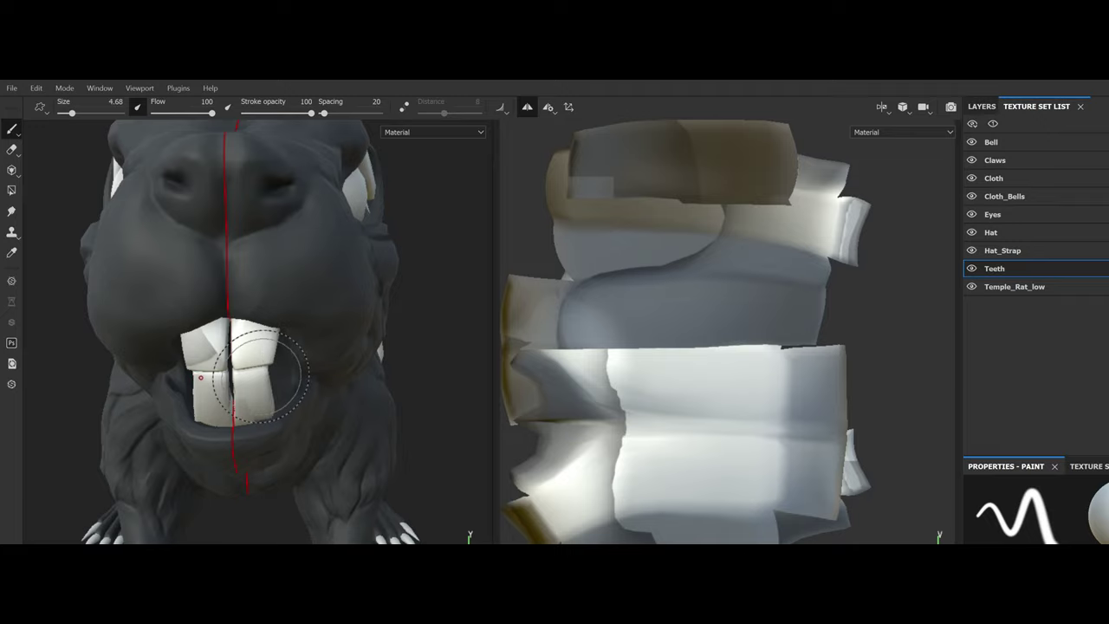
key(bracketleft)
key(bracketleft)
key(bracketleft)
key(bracketright)
Step: Examine the teeth and the symmetry line through the mouth and snout from several angles
mouse_move(255, 388)
mouse_down()
mouse_move(275, 369)
mouse_move(372, 386)
mouse_up()
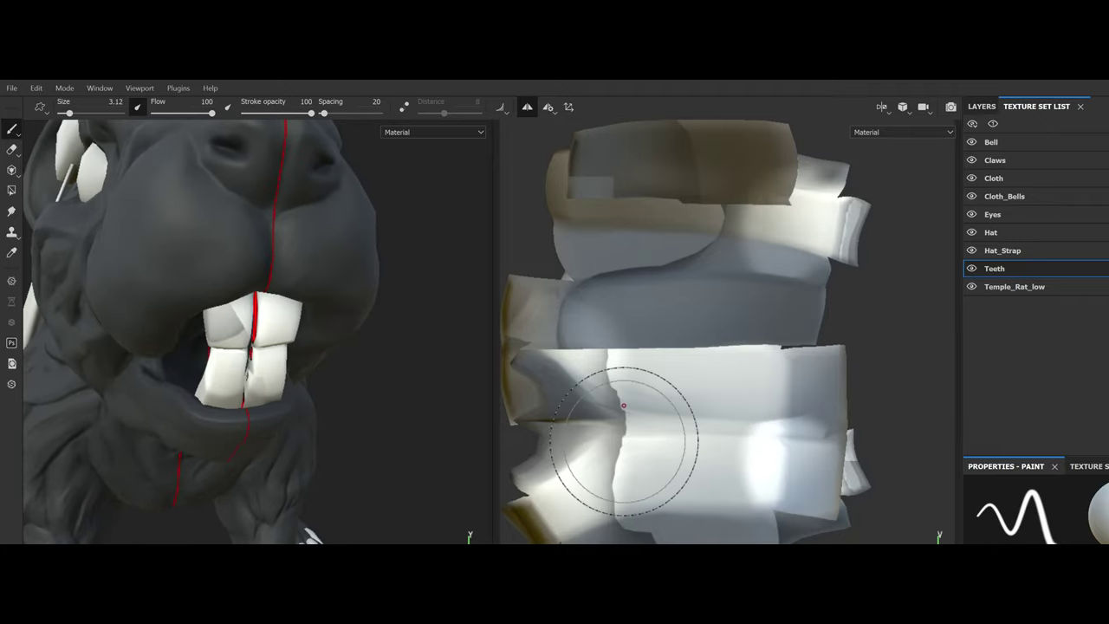
drag(301, 416, 264, 397)
drag(264, 396, 224, 394)
scroll(233, 394, down, 6)
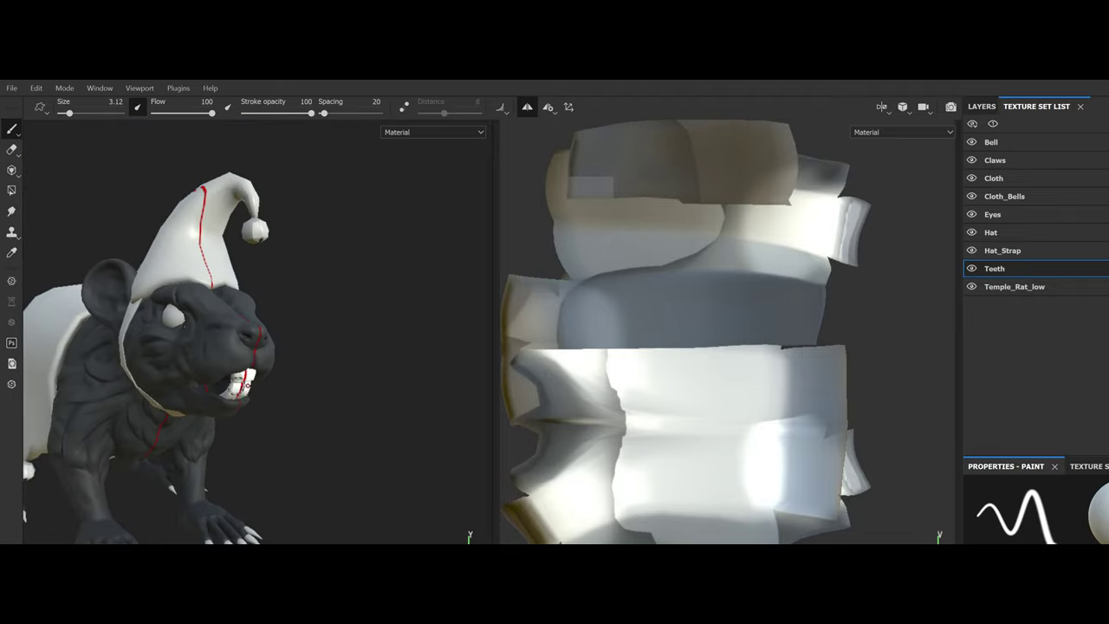
drag(217, 375, 201, 532)
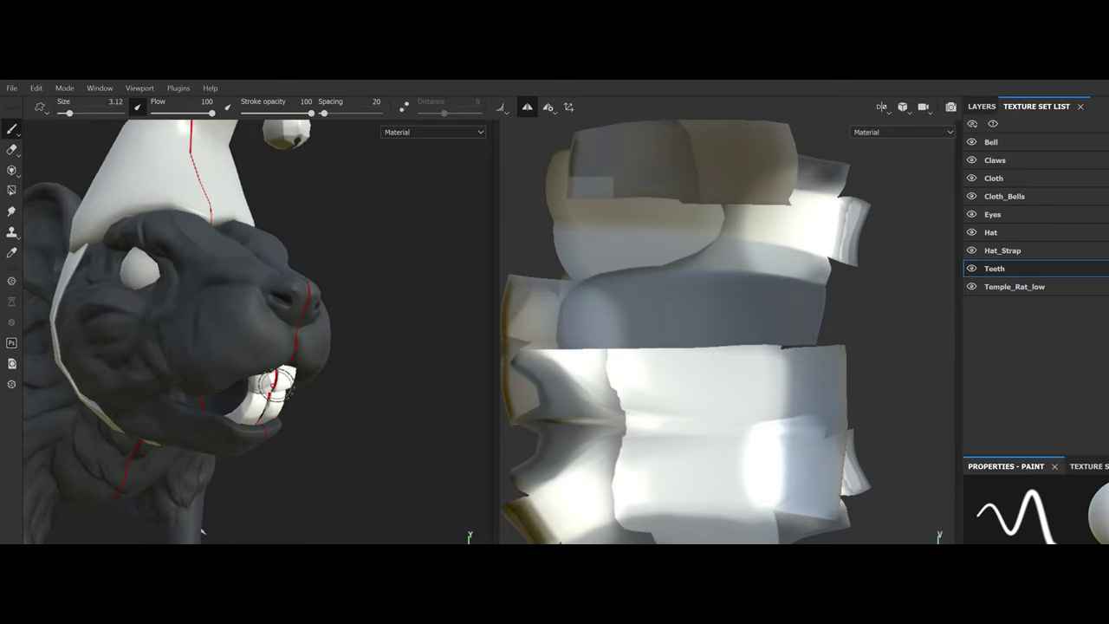
scroll(262, 386, down, 6)
drag(180, 386, 204, 377)
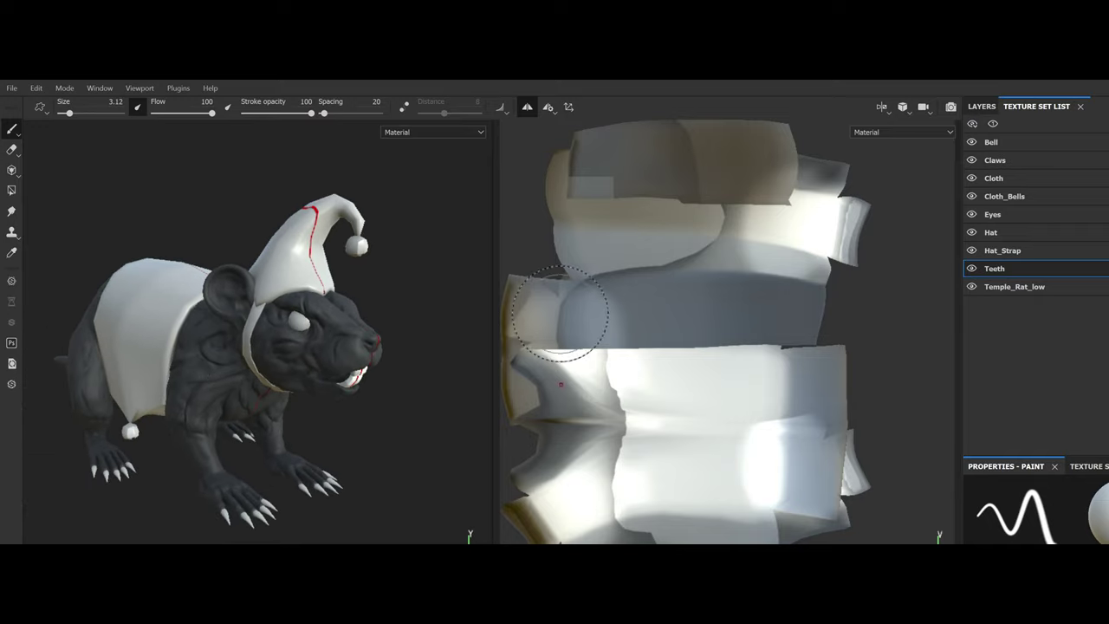
Step: Hide the Teeth texture set and show only the 3D view of the rat
click(972, 269)
drag(468, 364, 227, 378)
scroll(297, 381, down, 3)
key(F2)
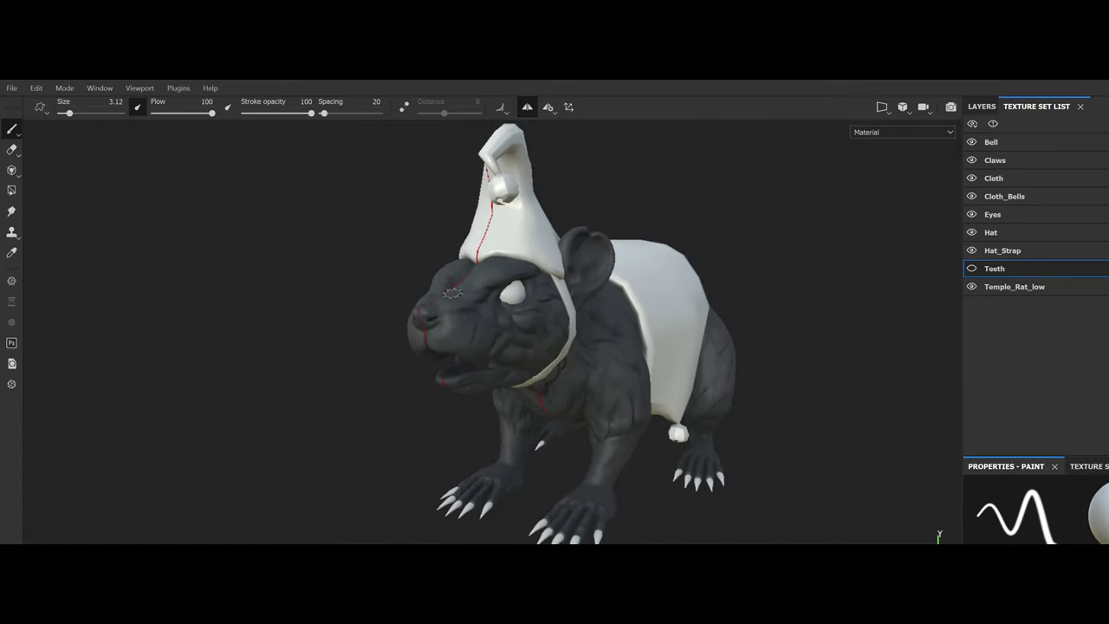
scroll(539, 306, up, 2)
drag(542, 307, 464, 314)
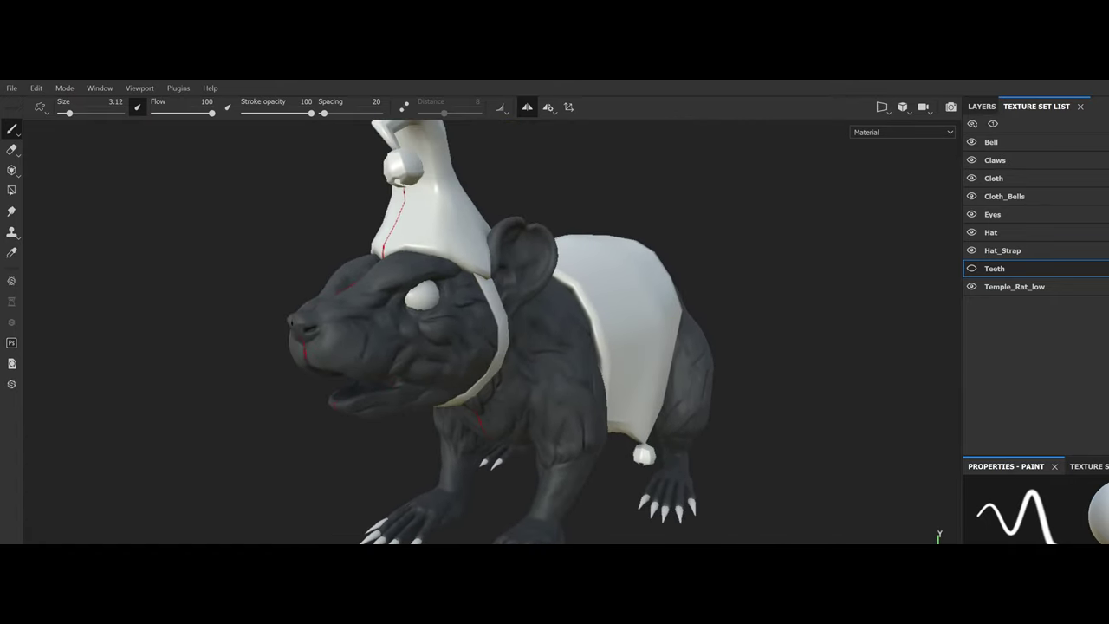
Step: Review the UV layouts of Bell, Claws, Cloth, Cloth_Bells, Eyes, Hat and Hat_Strap beside the 3D model
click(992, 142)
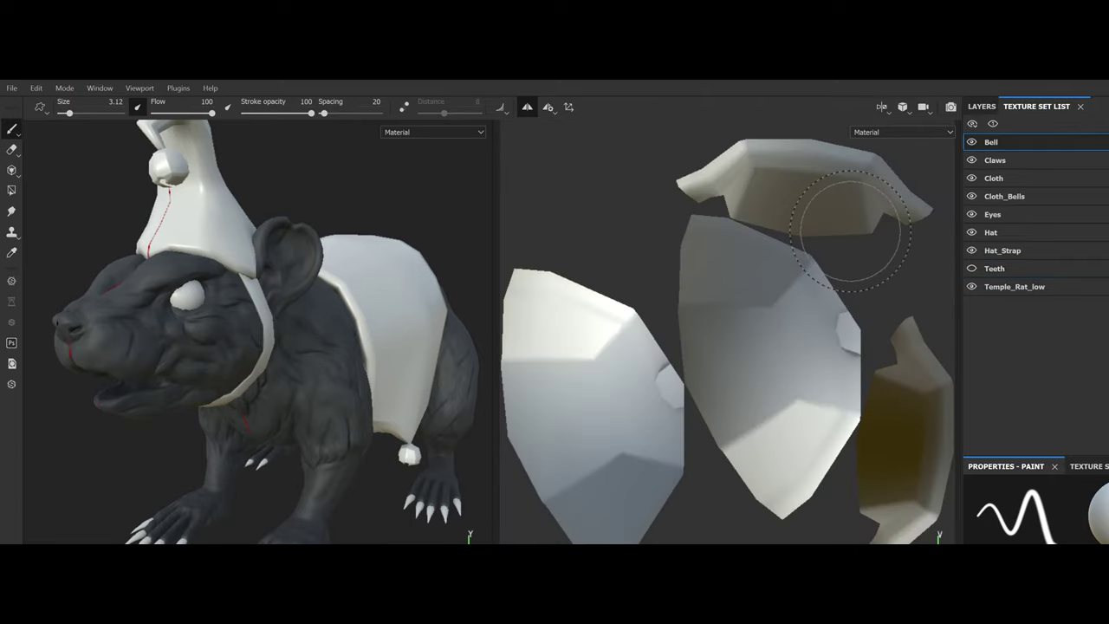
key(F1)
click(995, 161)
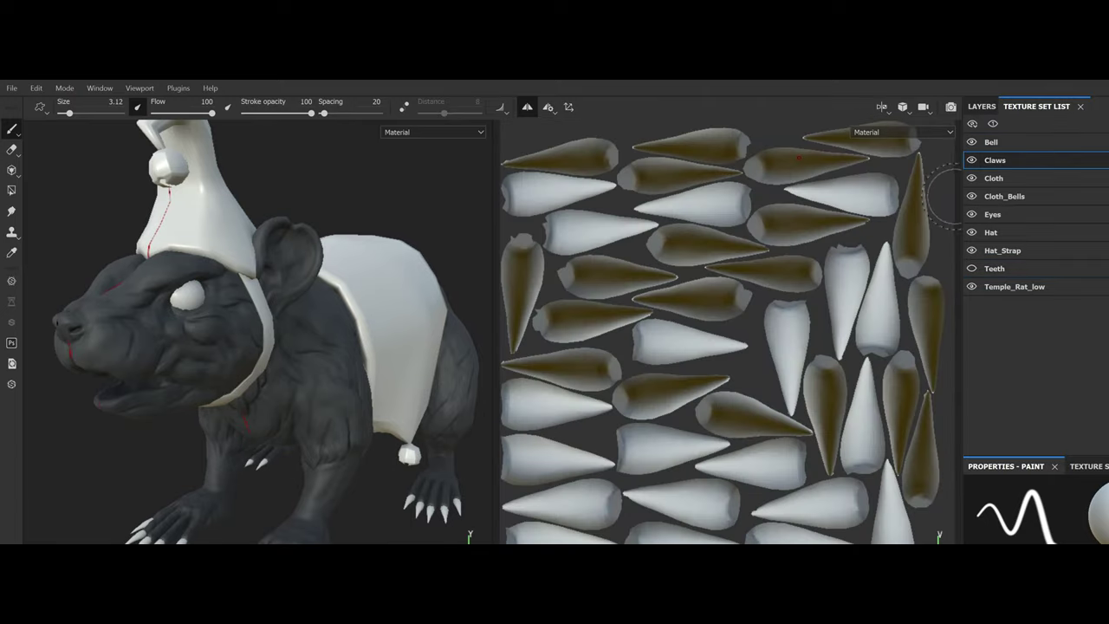
click(994, 179)
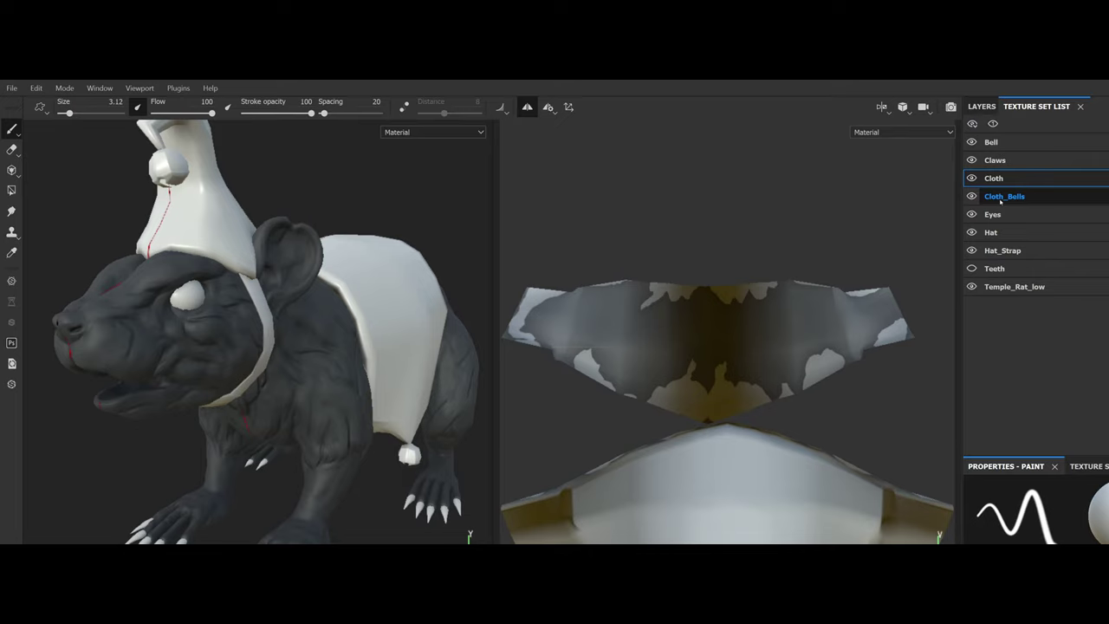
click(1002, 197)
click(995, 215)
click(1005, 234)
click(1010, 250)
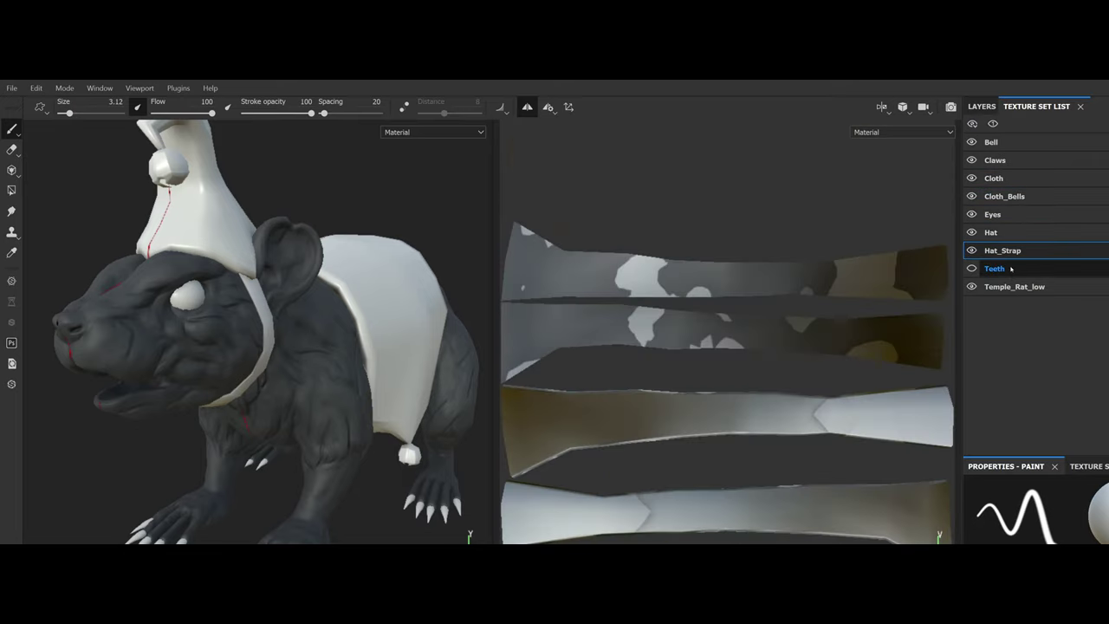
Step: Show the Hat_Strap texture set settings and inspect the strap around the rat's neck
click(1079, 467)
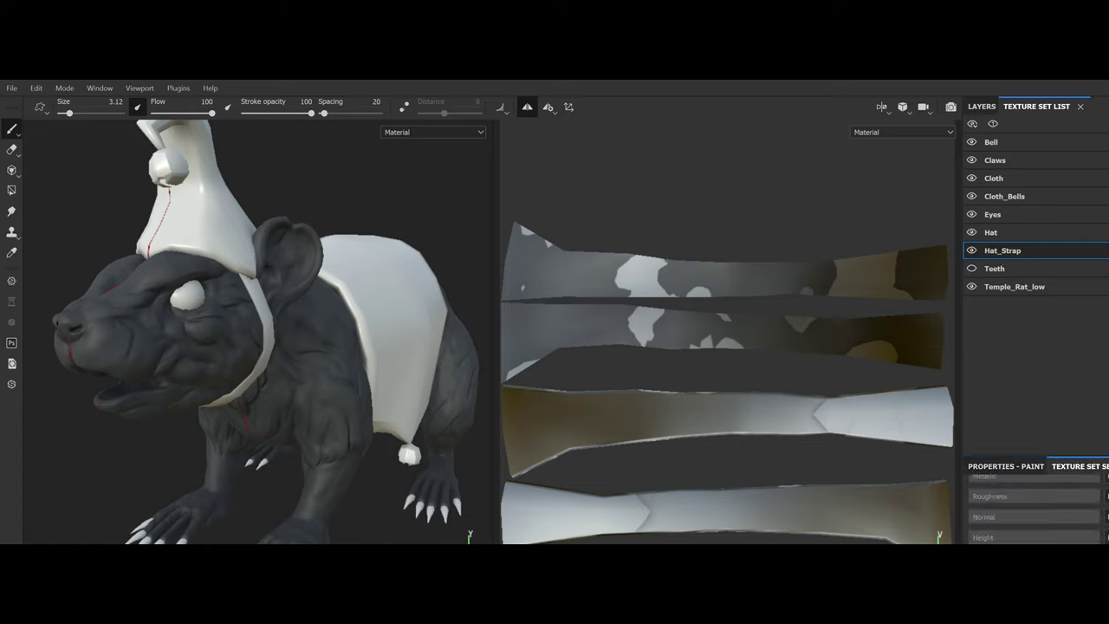
drag(205, 426, 295, 375)
scroll(309, 350, up, 2)
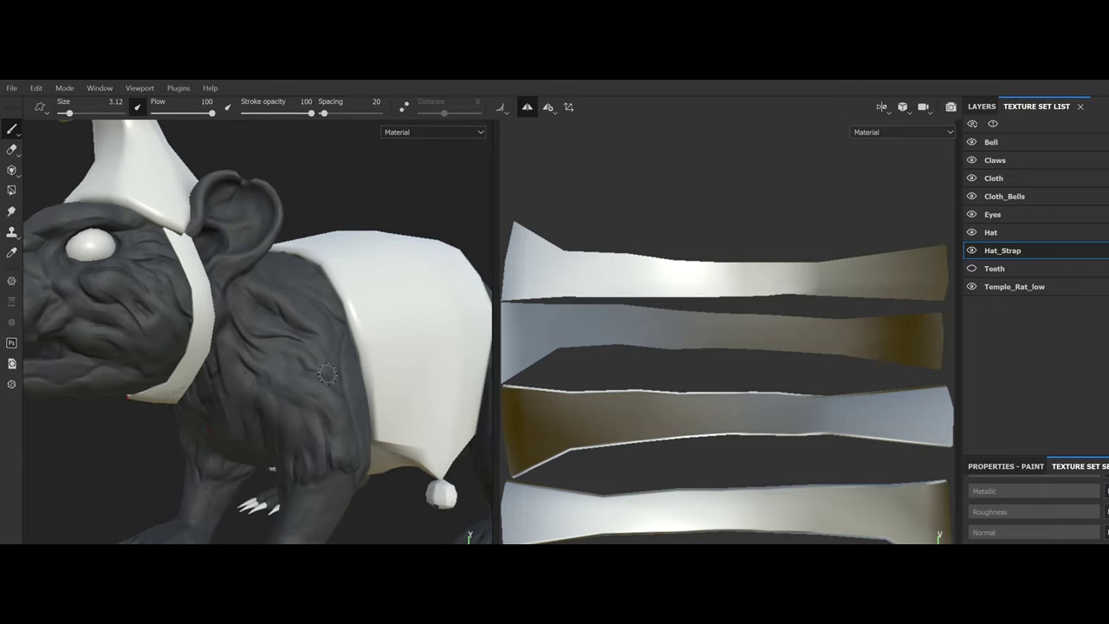
scroll(326, 374, down, 3)
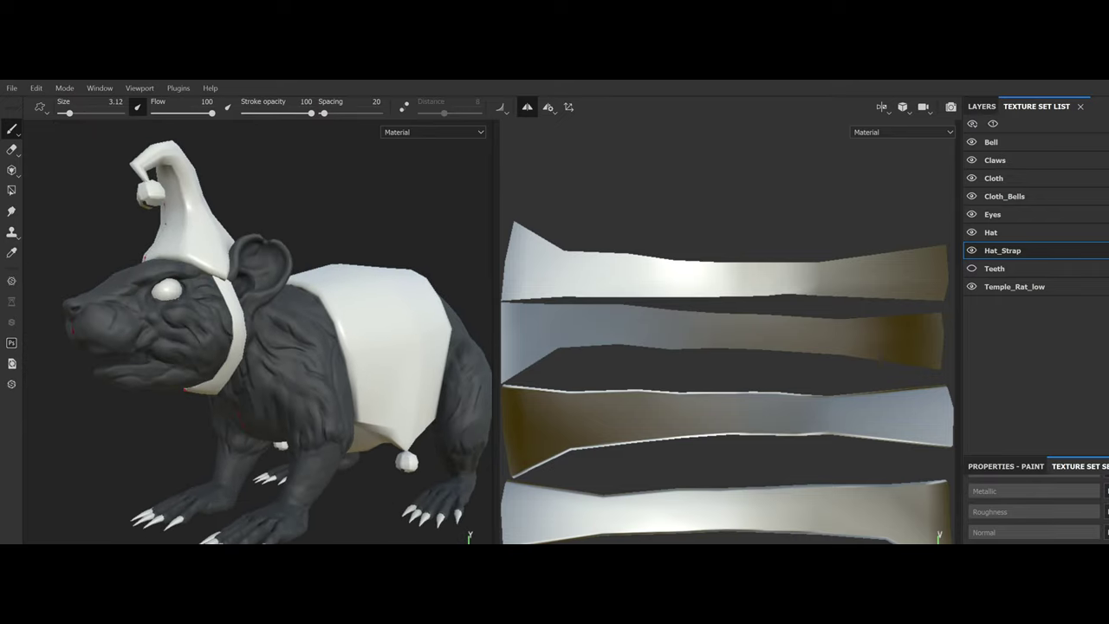
mouse_move(228, 358)
mouse_down()
mouse_move(277, 375)
mouse_move(235, 352)
mouse_move(279, 357)
mouse_move(326, 339)
mouse_move(309, 337)
mouse_up()
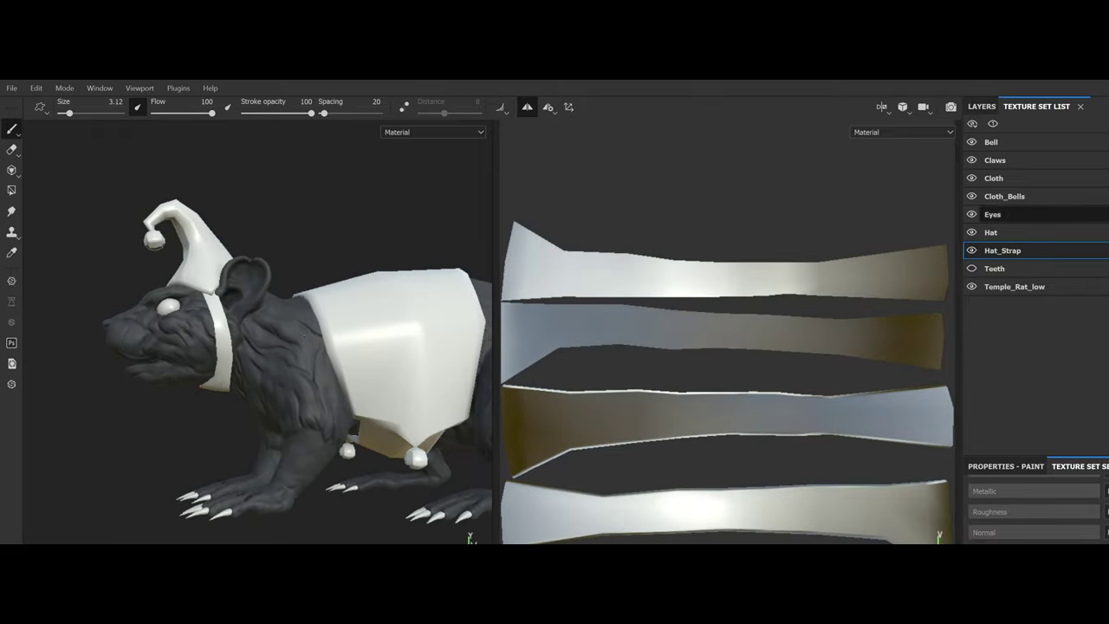
Step: Make Cloth the active texture set and inspect the cloth and its bells on the model
click(1001, 179)
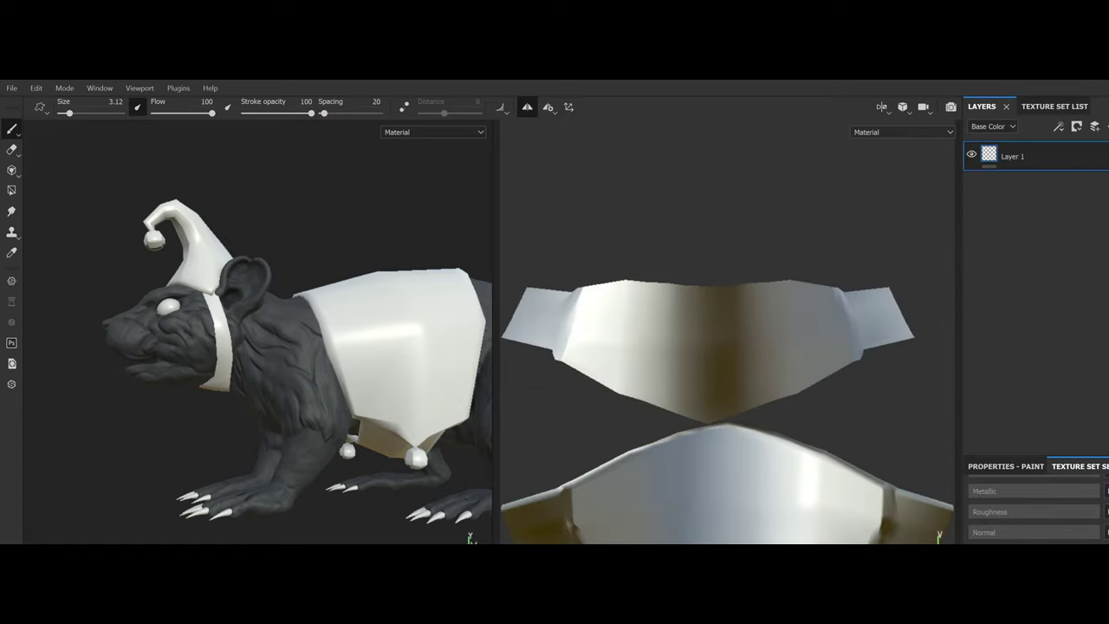
scroll(346, 395, up, 5)
mouse_move(348, 392)
mouse_down()
mouse_move(376, 355)
mouse_move(356, 365)
mouse_move(372, 376)
mouse_move(384, 355)
mouse_move(361, 285)
mouse_move(364, 375)
mouse_move(344, 396)
mouse_up()
scroll(351, 372, down, 5)
drag(272, 344, 312, 344)
Step: Return to the Temple_Rat_low layers in the 3D-only view and ready the RAT SKIN mask for brush painting
click(1055, 105)
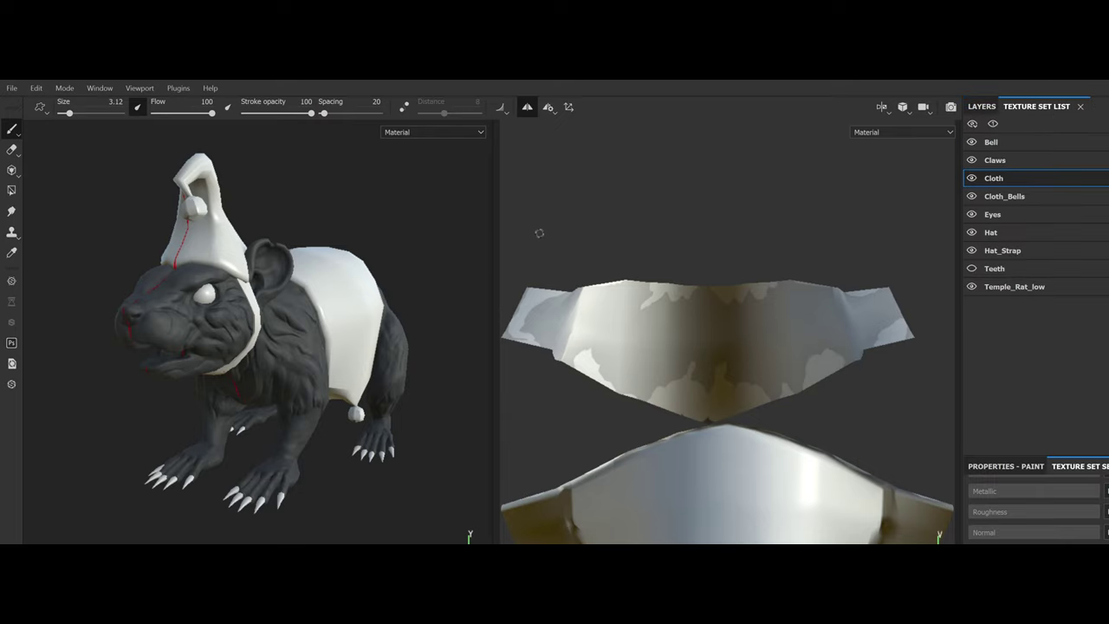
key(F2)
scroll(369, 347, up, 4)
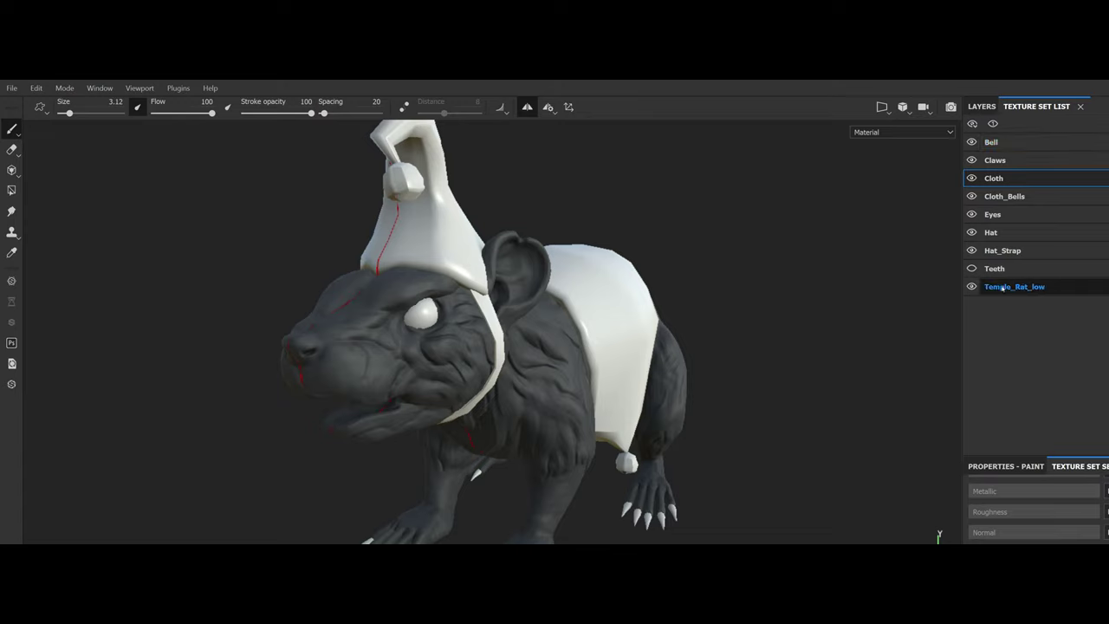
click(980, 107)
click(1021, 156)
click(1018, 156)
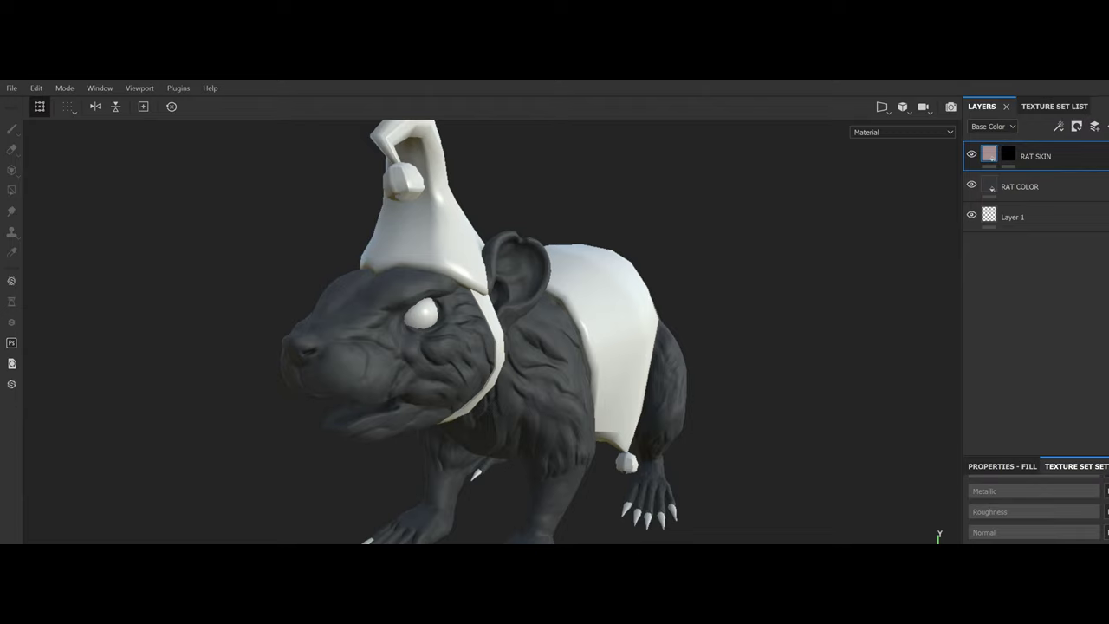
click(1008, 154)
key(p)
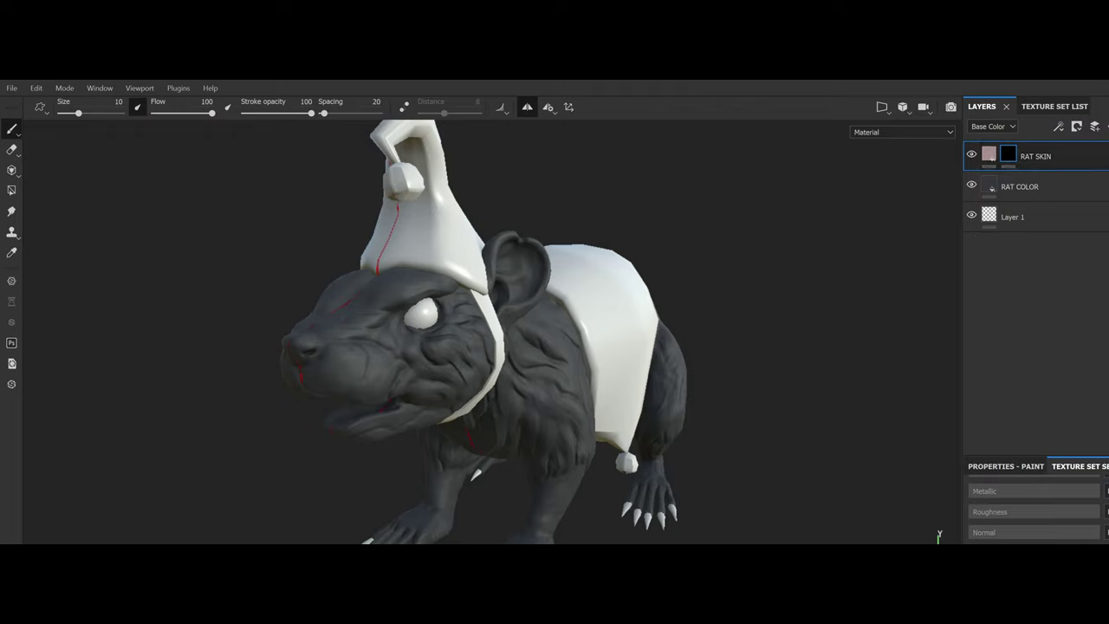
click(1015, 467)
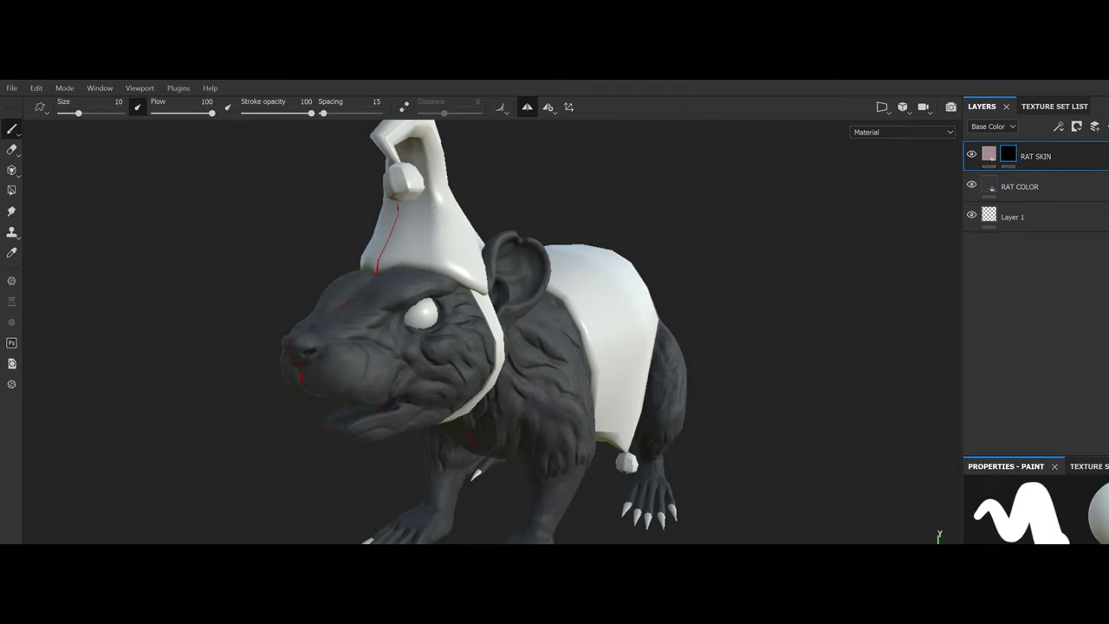
Step: Paint the RAT SKIN mask over the toes and backs of the front paws with the size 10 brush
click(352, 376)
mouse_move(392, 432)
mouse_down()
mouse_move(525, 387)
mouse_move(549, 436)
mouse_move(575, 453)
mouse_move(517, 460)
mouse_move(502, 426)
mouse_move(495, 438)
mouse_move(453, 422)
mouse_move(508, 421)
mouse_move(443, 352)
mouse_up()
scroll(499, 423, up, 3)
scroll(443, 352, up, 2)
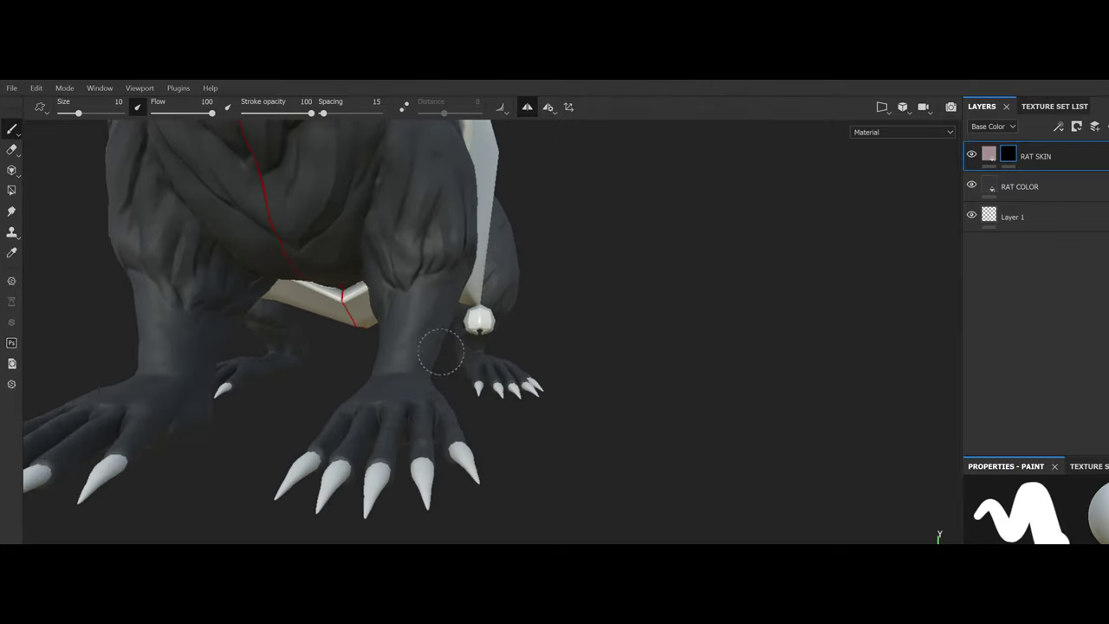
drag(433, 277, 411, 362)
mouse_move(387, 438)
mouse_down()
mouse_move(330, 497)
mouse_move(299, 481)
mouse_move(395, 486)
mouse_move(303, 496)
mouse_move(393, 489)
mouse_move(254, 509)
mouse_move(323, 455)
mouse_move(202, 502)
mouse_move(312, 488)
mouse_up()
drag(346, 441, 405, 451)
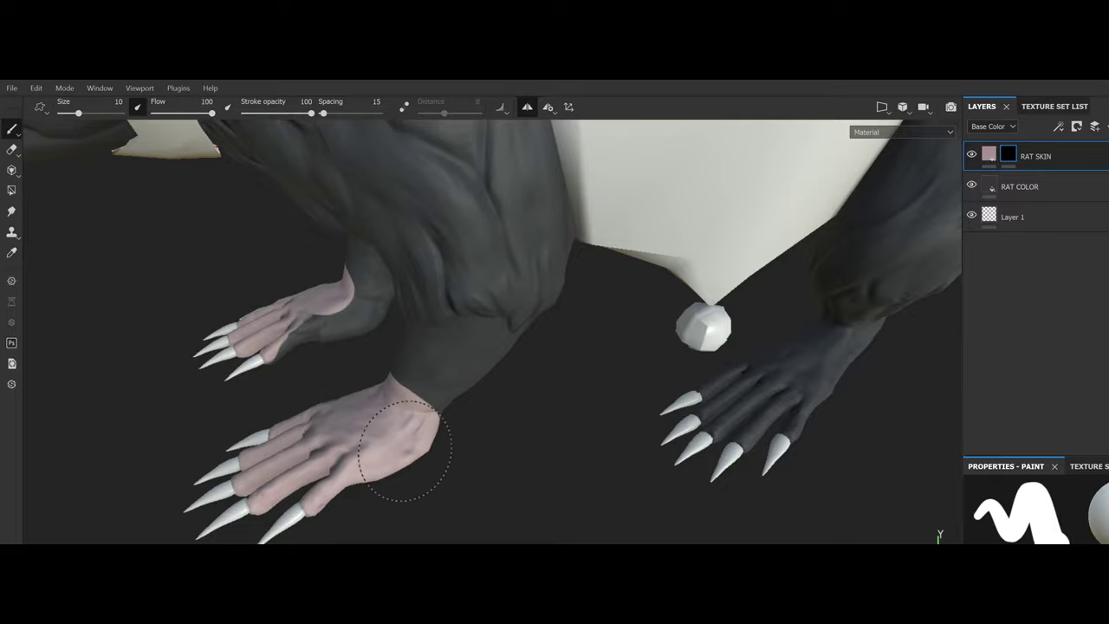
Step: Extend the pink skin mask around the front wrists and up the lower forearms
mouse_move(425, 364)
mouse_down()
mouse_move(377, 414)
mouse_move(378, 438)
mouse_move(361, 340)
mouse_move(334, 288)
mouse_move(333, 458)
mouse_move(364, 434)
mouse_move(312, 410)
mouse_move(400, 434)
mouse_move(406, 421)
mouse_move(428, 428)
mouse_move(341, 477)
mouse_up()
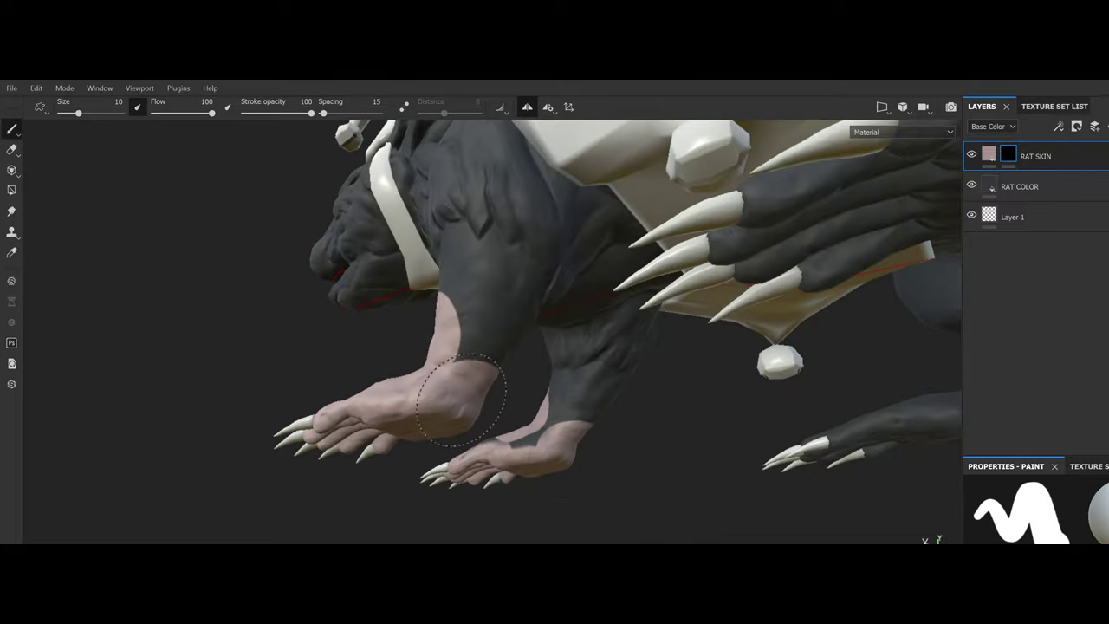
drag(508, 372, 416, 372)
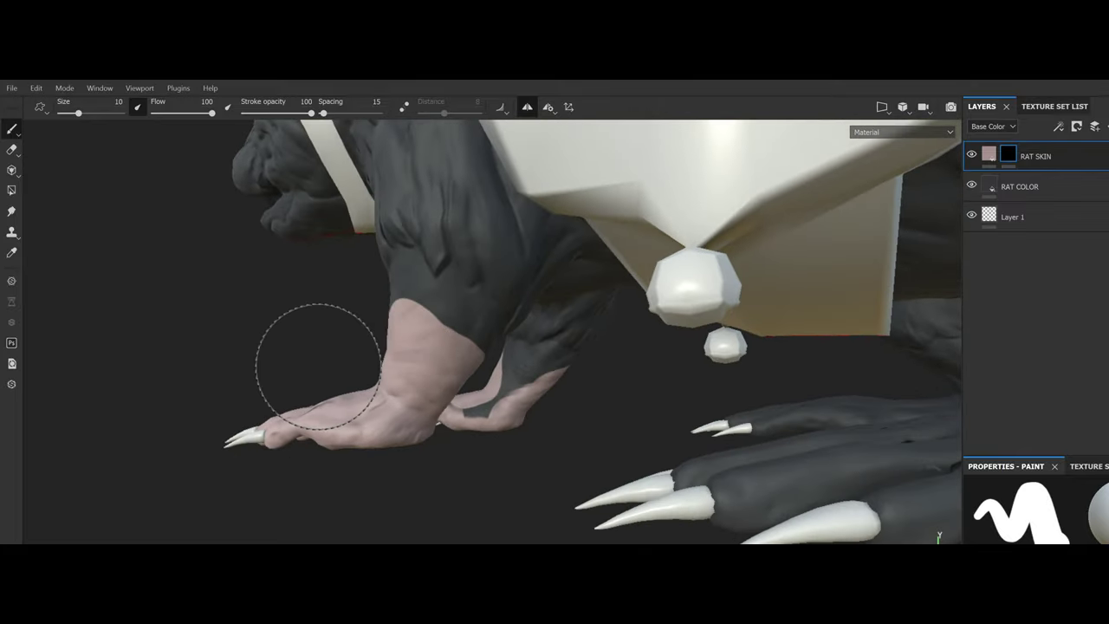
drag(318, 366, 706, 402)
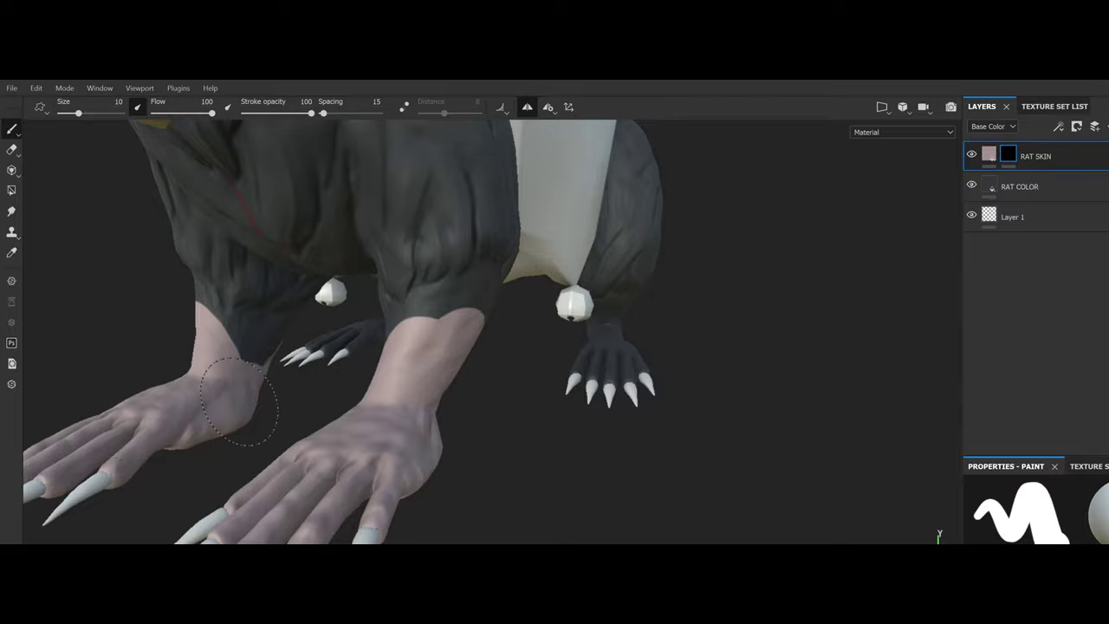
mouse_move(177, 382)
mouse_down()
mouse_move(314, 384)
mouse_move(384, 406)
mouse_move(407, 397)
mouse_move(353, 376)
mouse_move(321, 404)
mouse_move(379, 416)
mouse_move(266, 434)
mouse_up()
Step: Paint the RAT SKIN mask over the toes, soles and sides of the hind feet
drag(185, 463, 309, 409)
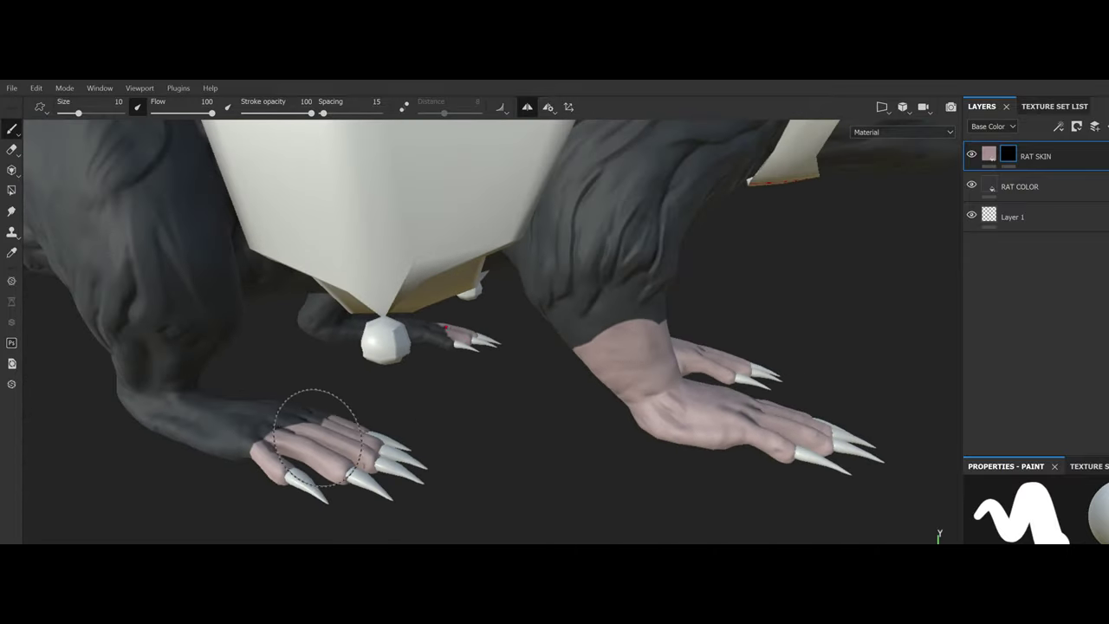
mouse_move(174, 433)
mouse_down()
mouse_move(471, 447)
mouse_move(321, 421)
mouse_up()
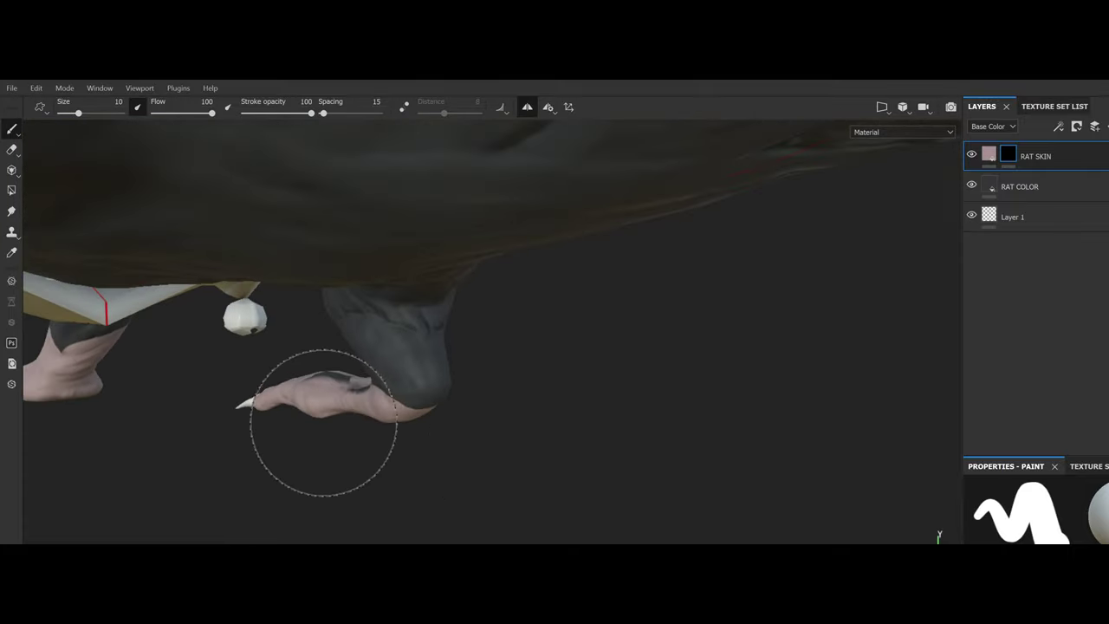
mouse_move(445, 408)
mouse_down()
mouse_move(302, 426)
mouse_move(228, 391)
mouse_up()
mouse_move(298, 437)
mouse_down()
mouse_move(124, 459)
mouse_move(384, 483)
mouse_move(525, 468)
mouse_move(490, 440)
mouse_up()
Step: Paint the RAT SKIN mask along the tail and check the pink areas from the side
scroll(521, 469, down, 5)
mouse_move(558, 392)
mouse_down()
mouse_move(448, 377)
mouse_move(237, 379)
mouse_up()
mouse_move(134, 354)
mouse_down()
mouse_move(176, 330)
mouse_move(223, 381)
mouse_move(282, 268)
mouse_up()
drag(171, 378, 310, 334)
mouse_move(245, 368)
mouse_down()
mouse_move(283, 375)
mouse_move(294, 395)
mouse_move(275, 483)
mouse_move(308, 487)
mouse_up()
scroll(294, 395, down, 5)
mouse_move(425, 457)
mouse_down()
mouse_move(538, 487)
mouse_move(529, 417)
mouse_up()
mouse_move(340, 433)
mouse_down()
mouse_move(468, 401)
mouse_move(465, 339)
mouse_move(422, 357)
mouse_move(545, 317)
mouse_move(522, 355)
mouse_up()
scroll(468, 402, up, 2)
scroll(473, 368, down, 1)
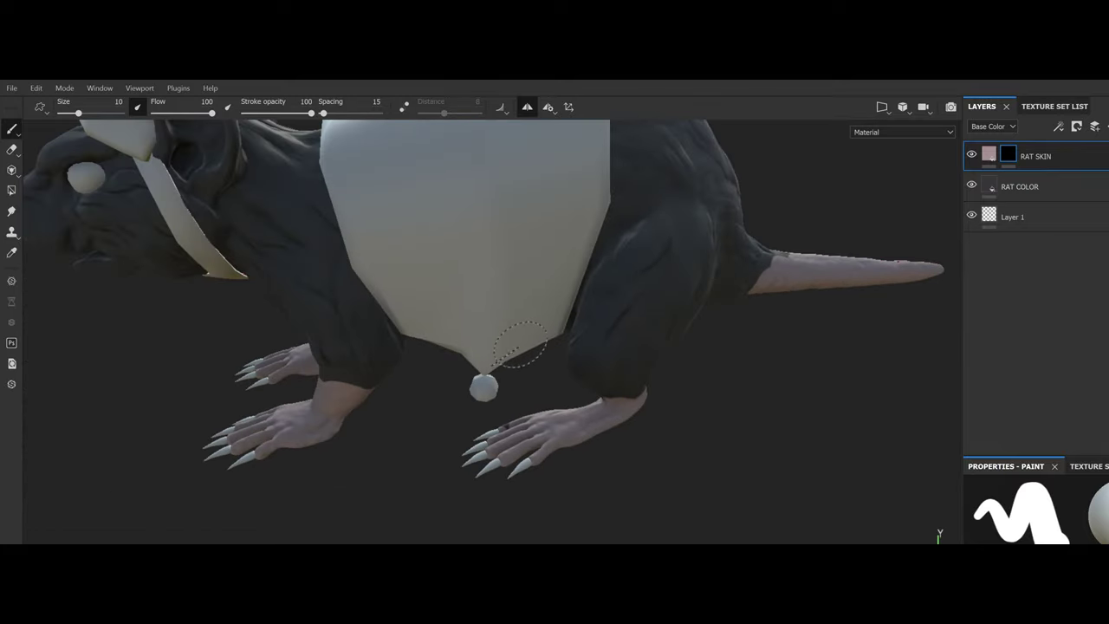
Step: Reselect the RAT SKIN mask and paint pink skin symmetrically over the sides of the rat's muzzle and the lower lip
click(989, 154)
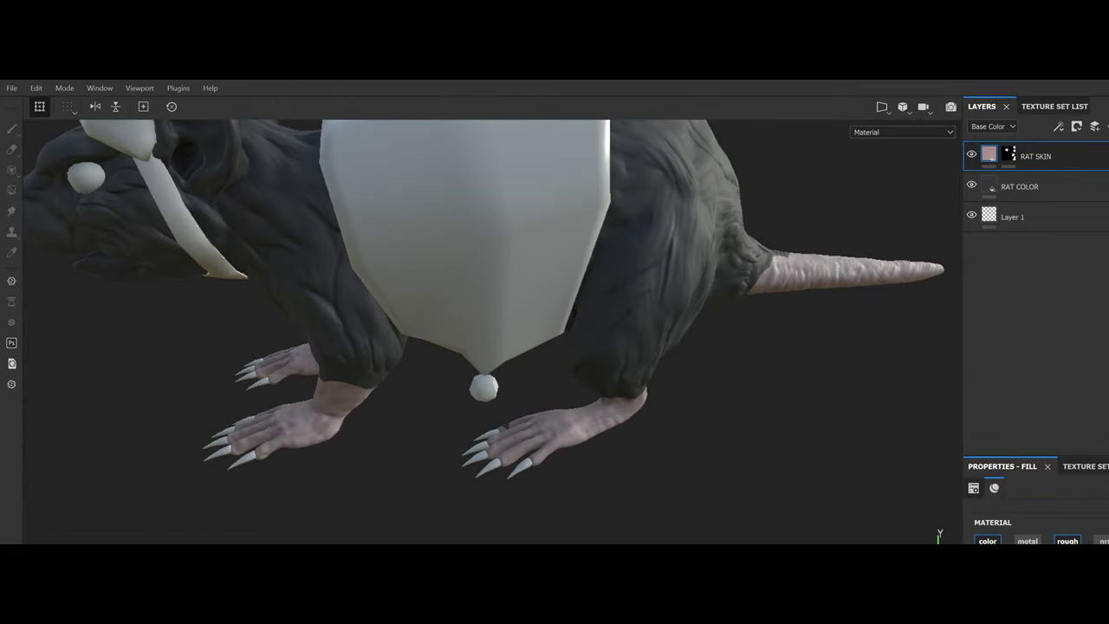
key(ctrl+z)
click(1010, 157)
mouse_move(477, 379)
mouse_down()
mouse_move(512, 389)
mouse_move(646, 385)
mouse_up()
mouse_move(349, 359)
mouse_down()
mouse_move(268, 364)
mouse_move(317, 383)
mouse_move(299, 372)
mouse_move(313, 363)
mouse_up()
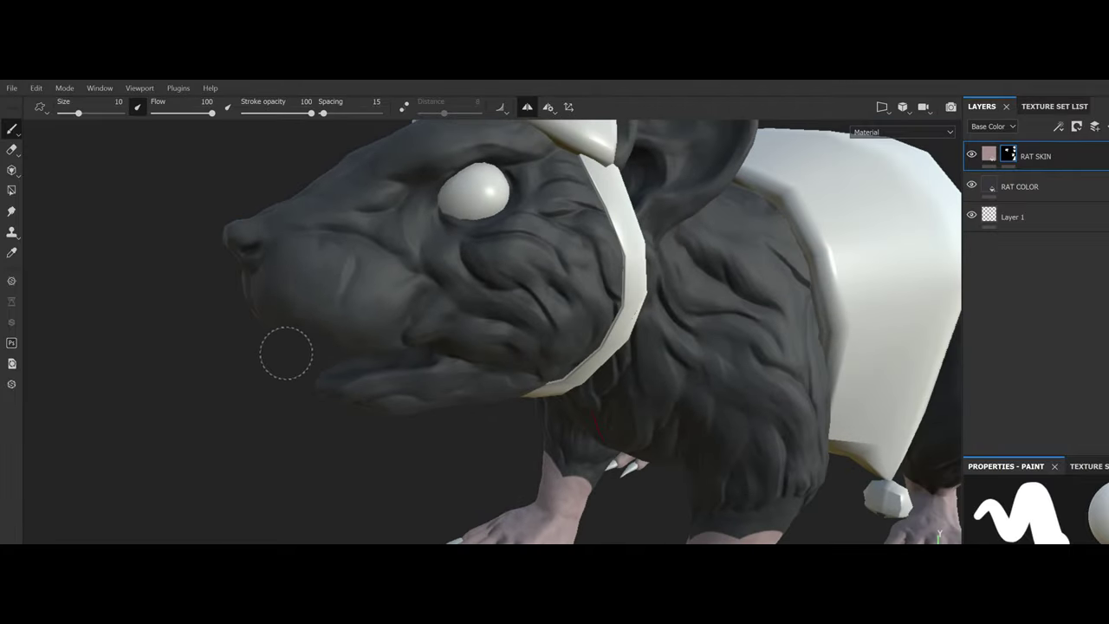
key(bracketleft)
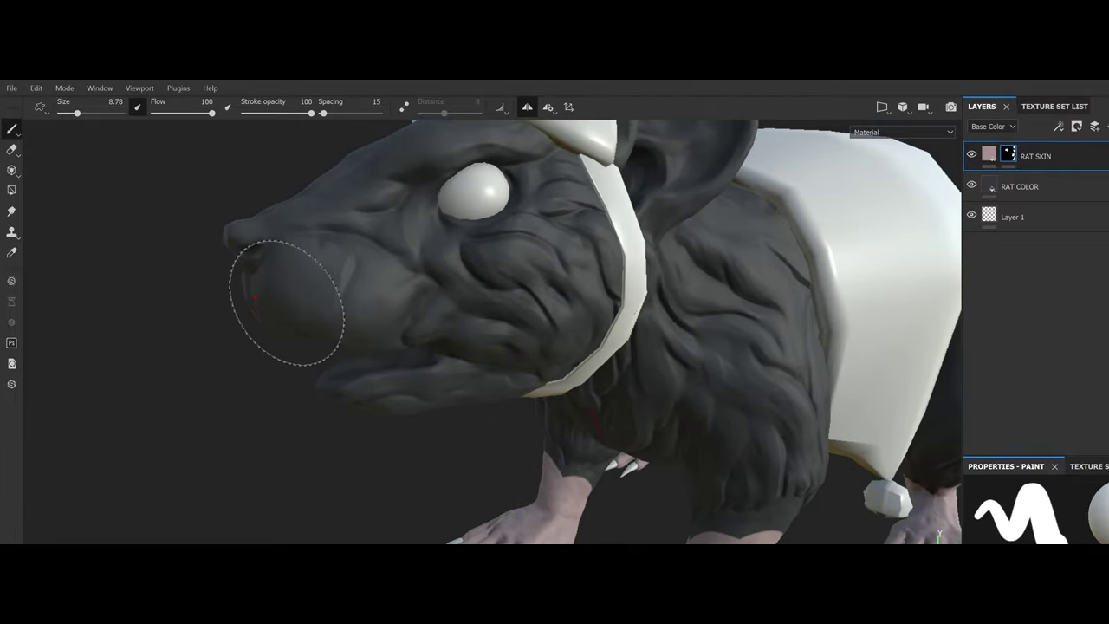
key(bracketleft)
mouse_move(289, 305)
mouse_down()
mouse_move(342, 295)
mouse_move(368, 312)
mouse_move(555, 286)
mouse_up()
mouse_move(252, 303)
mouse_down()
mouse_move(317, 312)
mouse_move(272, 344)
mouse_move(347, 384)
mouse_move(344, 367)
mouse_move(300, 346)
mouse_up()
Step: Reduce the brush to size 2.44 and fill the pink skin around the mouth opening and below the nose
key(bracketleft)
key(bracketleft)
key(bracketleft)
key(bracketleft)
key(bracketleft)
mouse_move(321, 425)
mouse_down()
mouse_move(371, 416)
mouse_move(317, 396)
mouse_move(321, 364)
mouse_move(309, 346)
mouse_move(336, 311)
mouse_up()
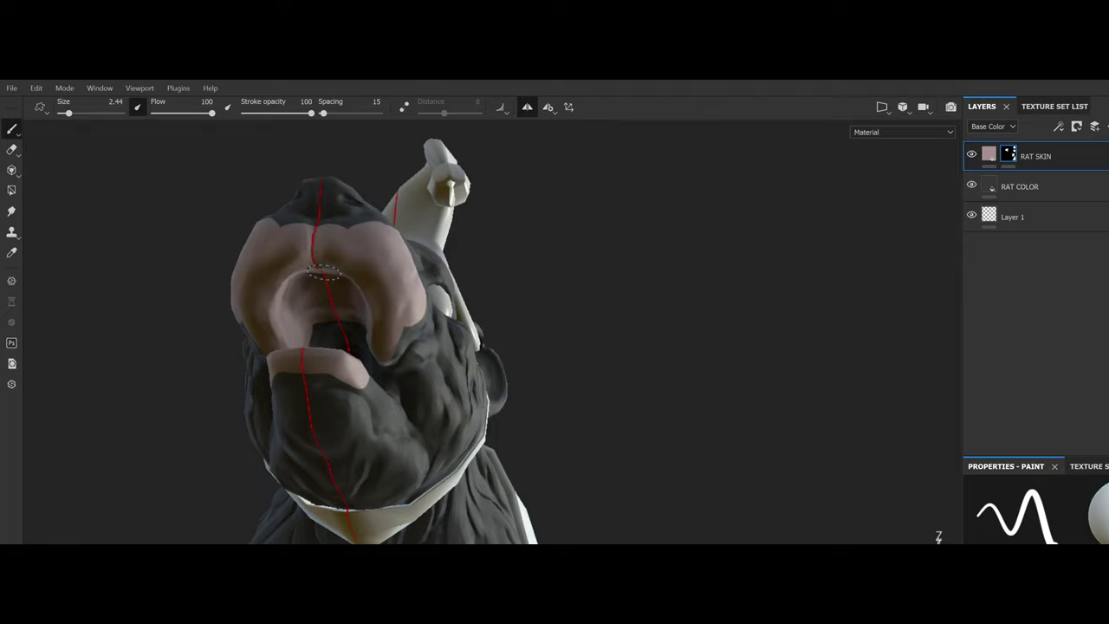
drag(344, 240, 332, 283)
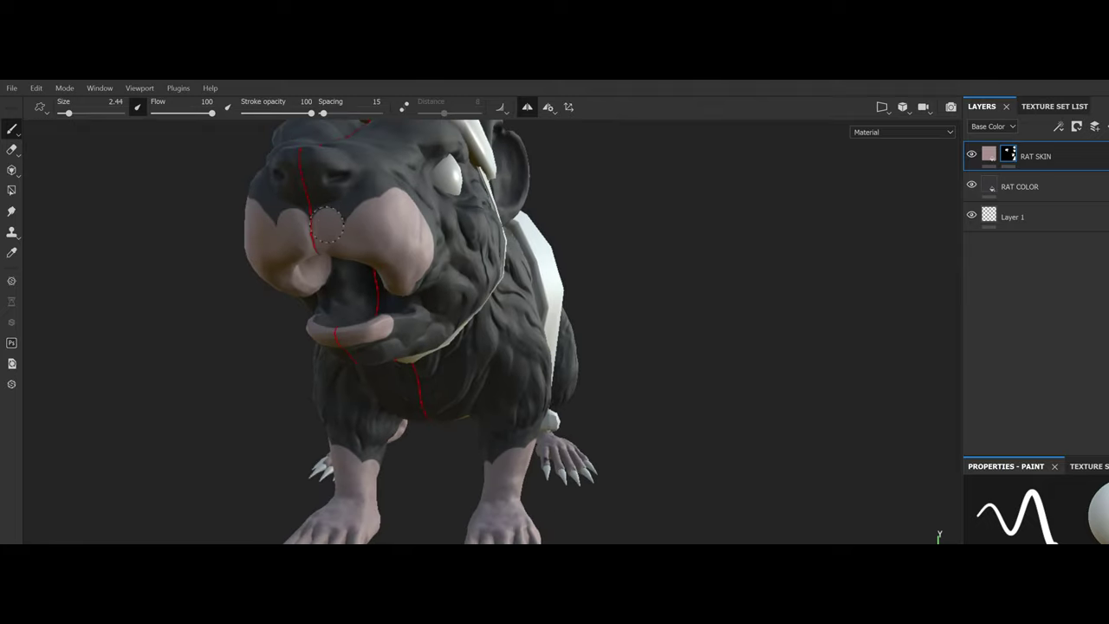
mouse_move(332, 217)
mouse_down()
mouse_move(319, 317)
mouse_move(493, 300)
mouse_move(598, 305)
mouse_up()
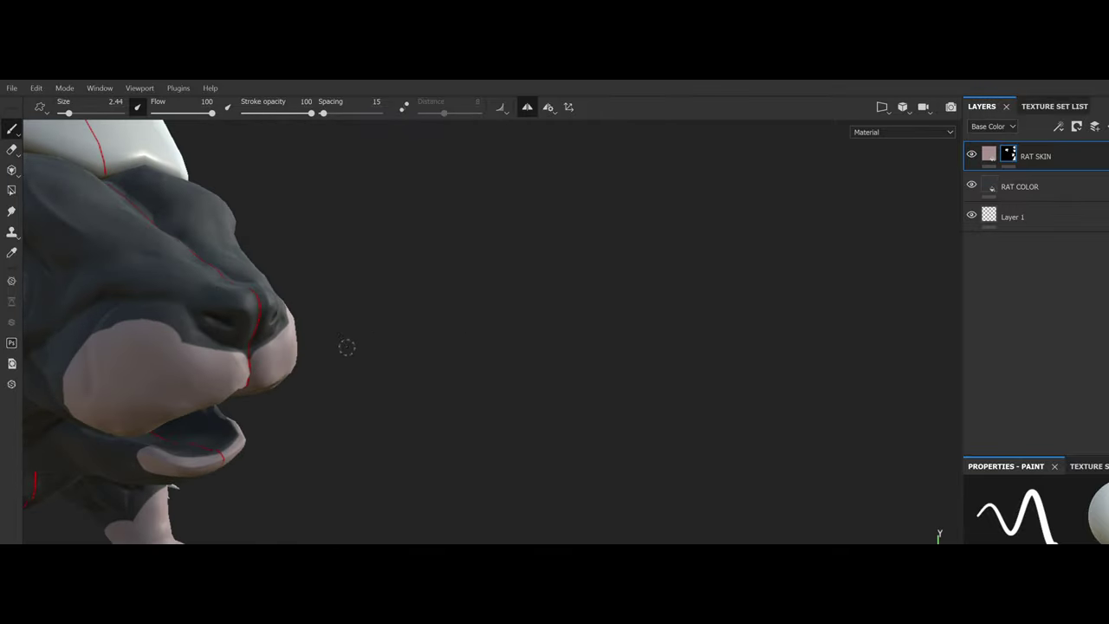
Step: Turn symmetry off and paint a jagged pink skin edge into the fur of the left foreleg with a size 1.86 brush
mouse_move(386, 369)
mouse_down()
mouse_move(292, 368)
mouse_move(297, 348)
mouse_move(334, 347)
mouse_move(252, 346)
mouse_move(218, 334)
mouse_move(281, 356)
mouse_move(230, 340)
mouse_move(136, 337)
mouse_move(433, 382)
mouse_up()
click(527, 107)
drag(517, 205, 380, 347)
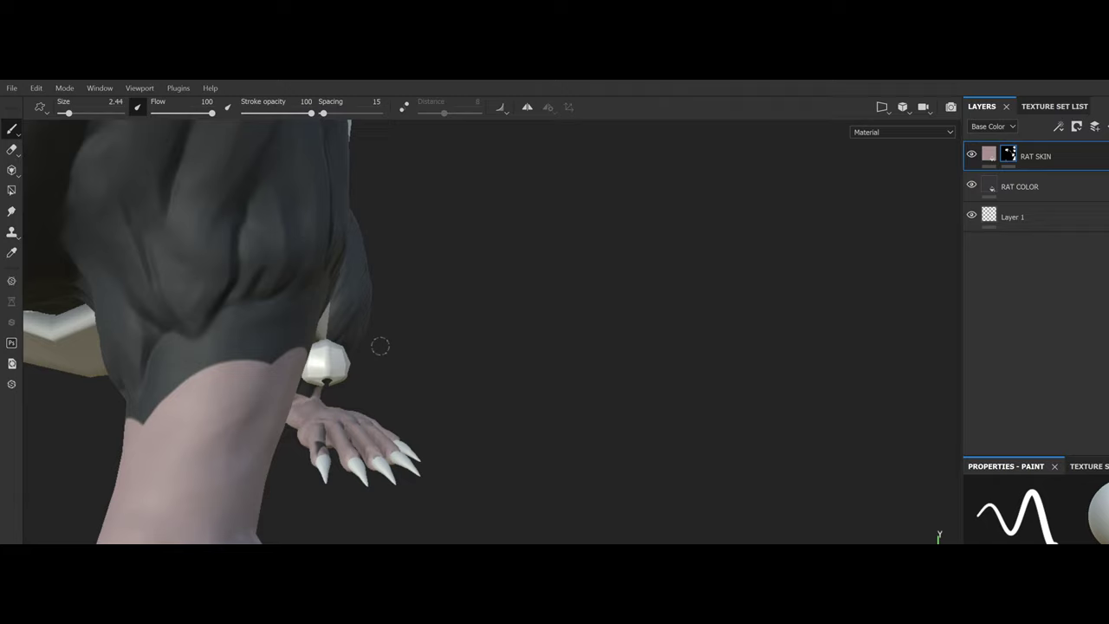
mouse_move(381, 346)
alt+mouse_down()
mouse_move(483, 404)
mouse_move(511, 382)
mouse_move(427, 419)
mouse_move(468, 412)
mouse_move(482, 389)
alt+mouse_up()
ctrl+alt+drag(442, 450, 491, 374)
scroll(483, 346, up, 3)
drag(473, 322, 494, 366)
key(bracketleft)
key(bracketleft)
key(bracketleft)
key(bracketleft)
key(bracketleft)
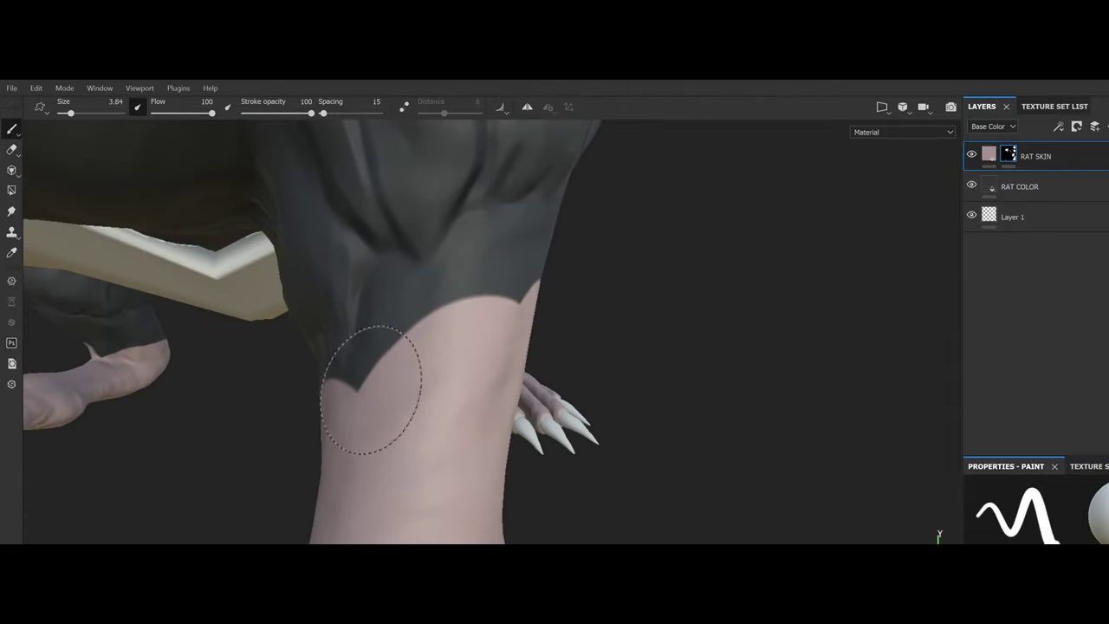
mouse_move(350, 387)
mouse_down()
mouse_move(368, 316)
mouse_move(352, 395)
mouse_move(388, 325)
mouse_up()
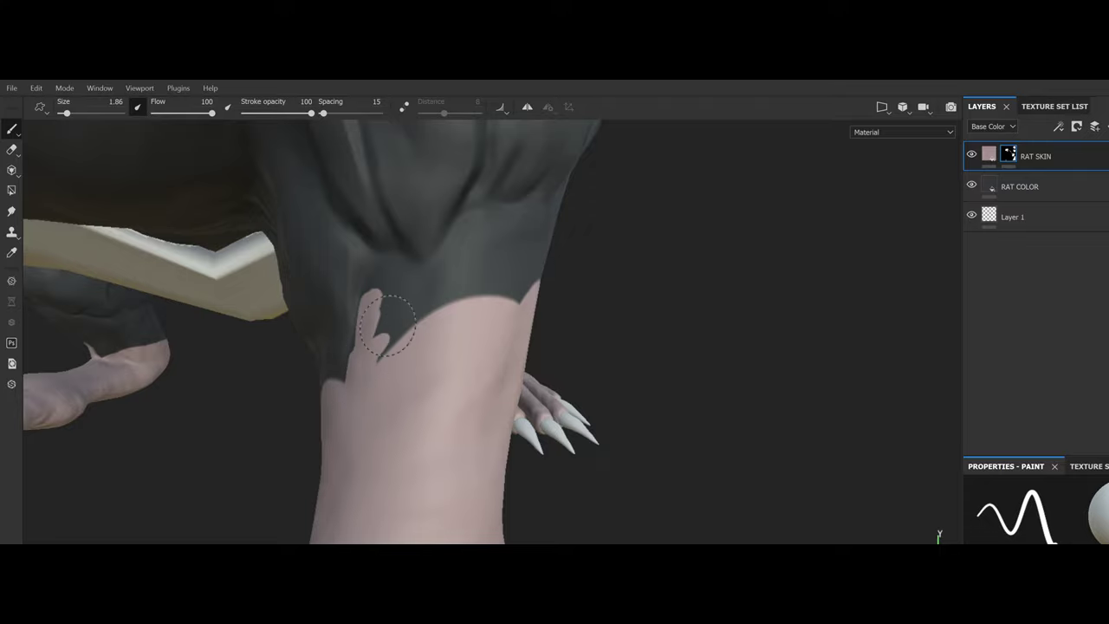
click(11, 170)
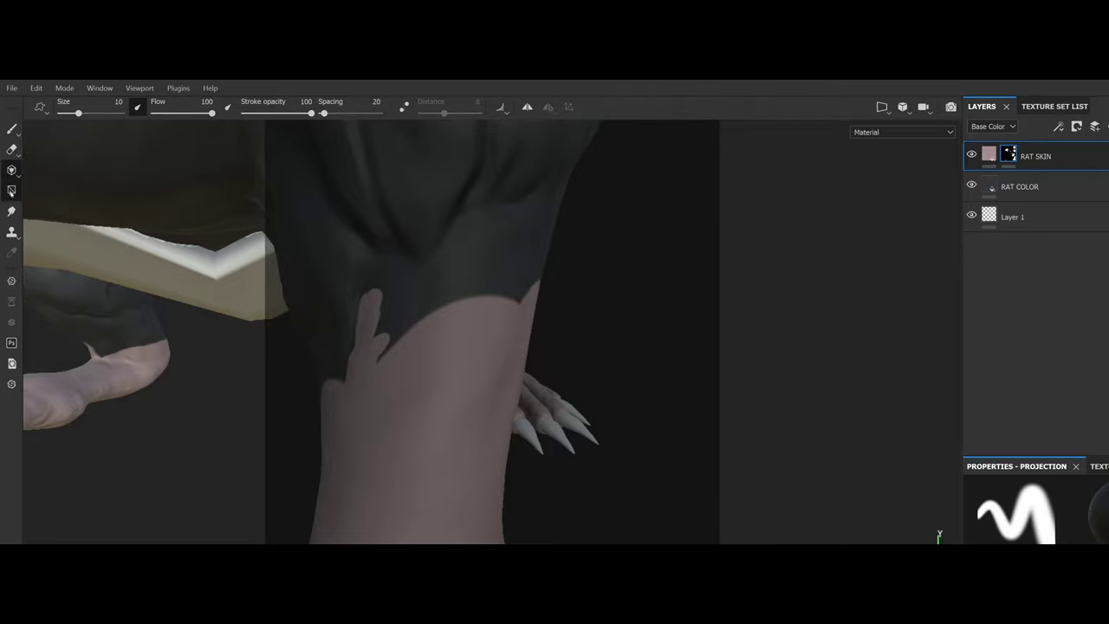
click(11, 190)
drag(249, 274, 290, 273)
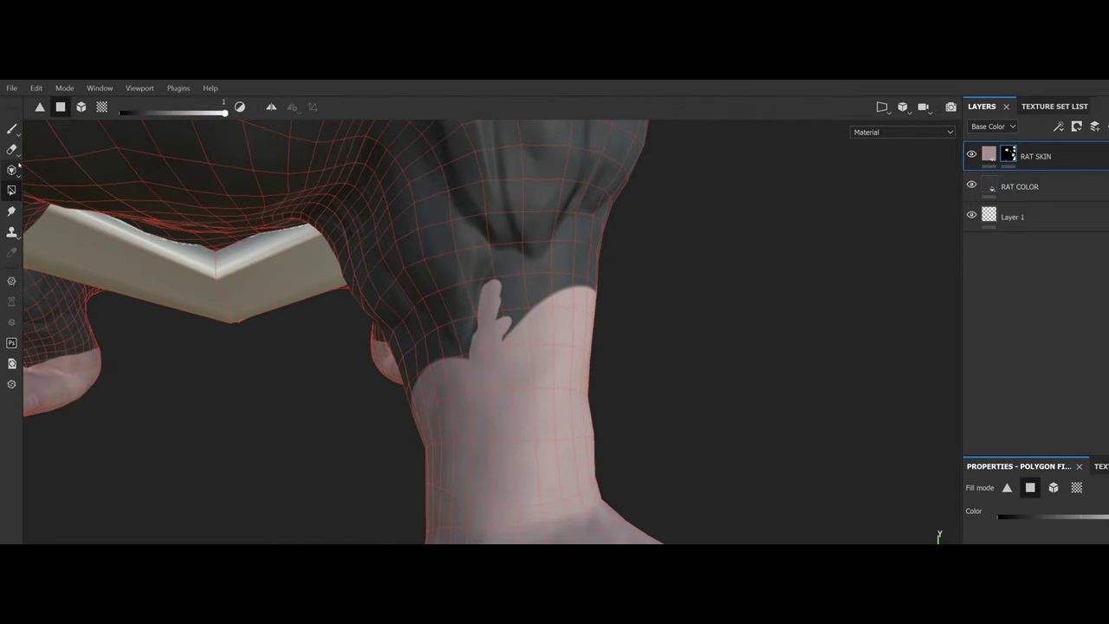
click(11, 128)
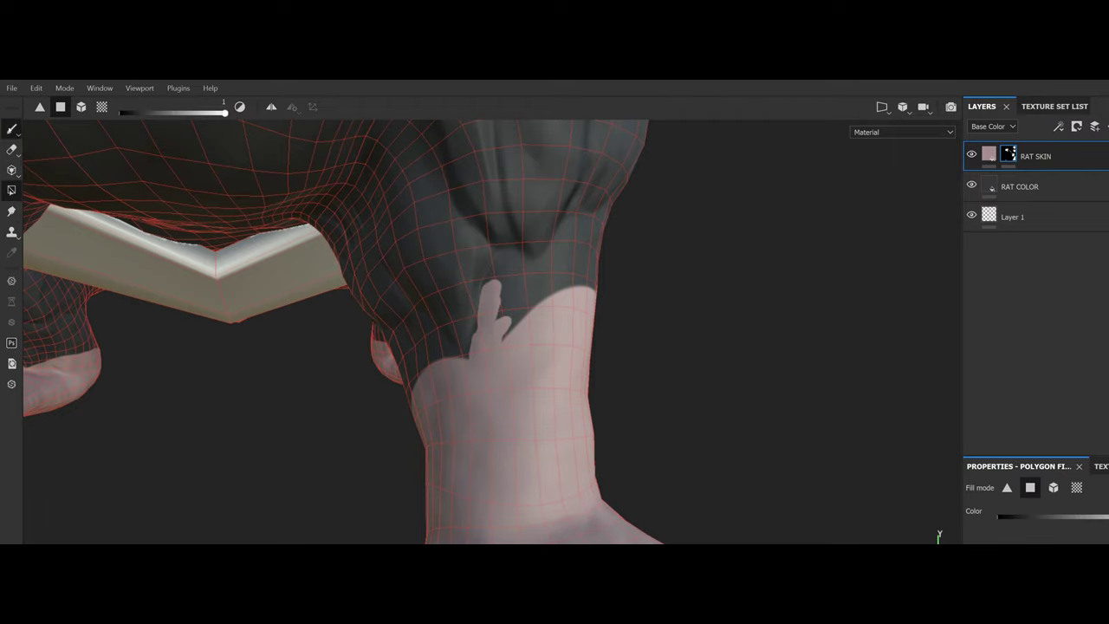
Step: Extend the pink points on the front of the left foreleg, enlarging the brush to size 2.45
mouse_move(466, 362)
mouse_down()
mouse_move(443, 294)
mouse_move(454, 311)
mouse_up()
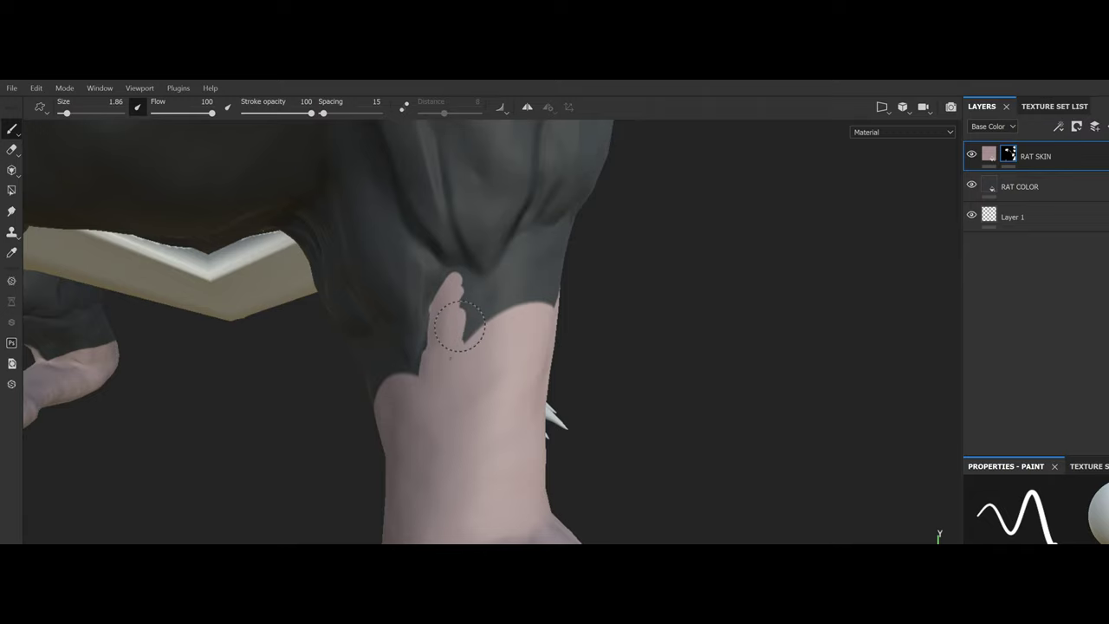
key(])
drag(474, 321, 459, 346)
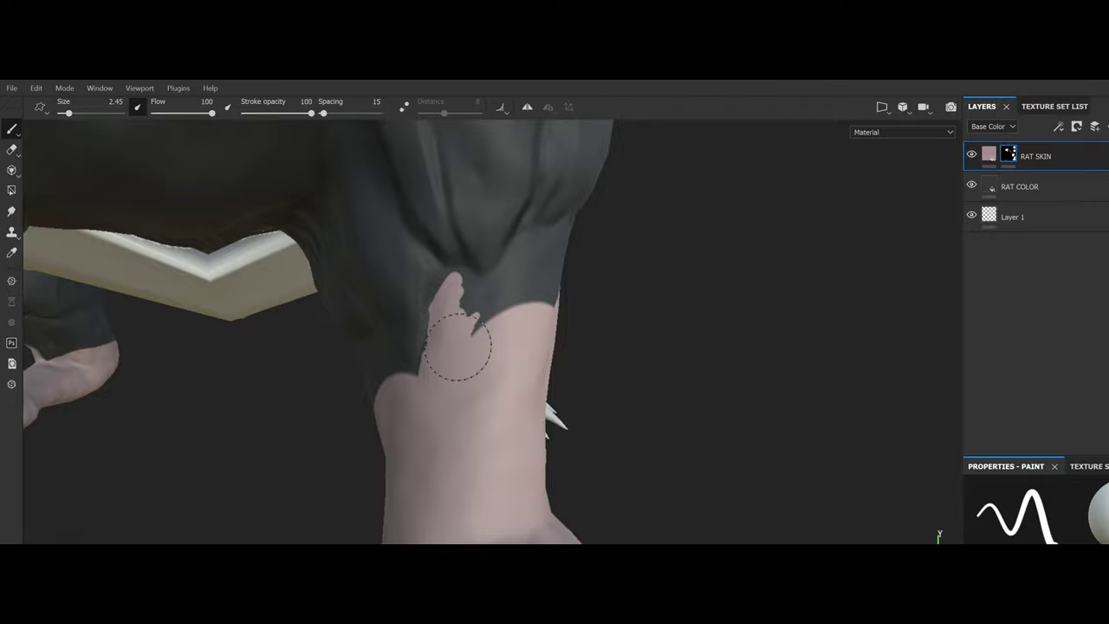
drag(673, 364, 477, 382)
Step: Paint the RAT SKIN mask up to the fur folds on the outer side of the left foreleg
scroll(562, 334, down, 2)
scroll(483, 381, up, 2)
scroll(486, 387, down, 3)
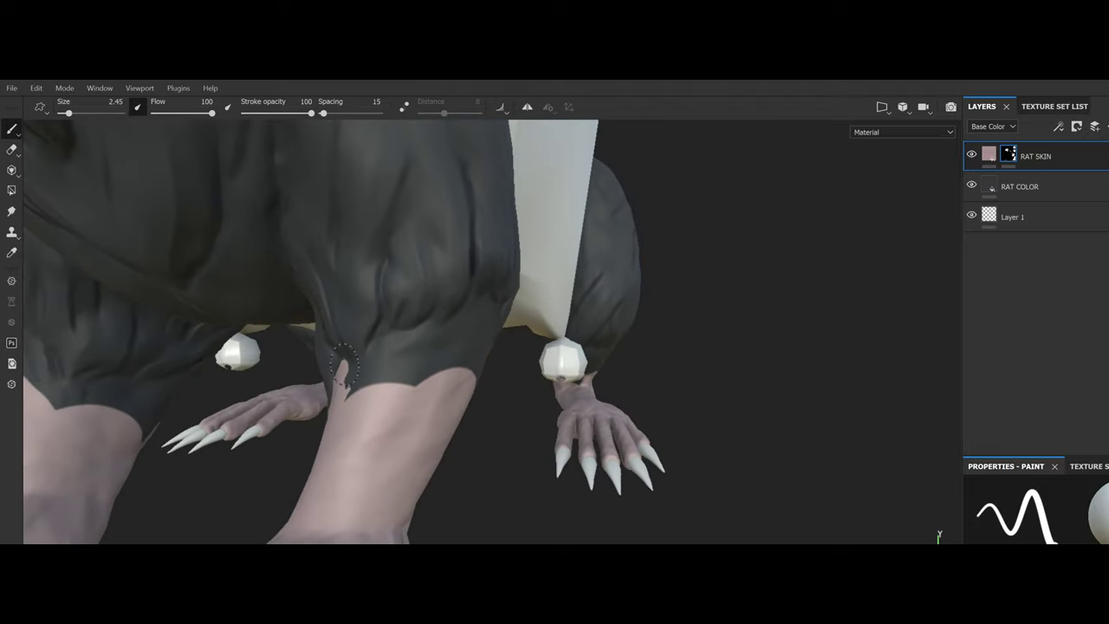
mouse_move(350, 391)
mouse_down()
mouse_move(375, 351)
mouse_move(390, 349)
mouse_move(384, 364)
mouse_move(415, 365)
mouse_move(408, 379)
mouse_move(431, 410)
mouse_move(372, 408)
mouse_move(440, 336)
mouse_up()
mouse_move(404, 378)
mouse_down()
mouse_move(432, 368)
mouse_move(442, 379)
mouse_move(414, 386)
mouse_move(448, 398)
mouse_move(430, 377)
mouse_up()
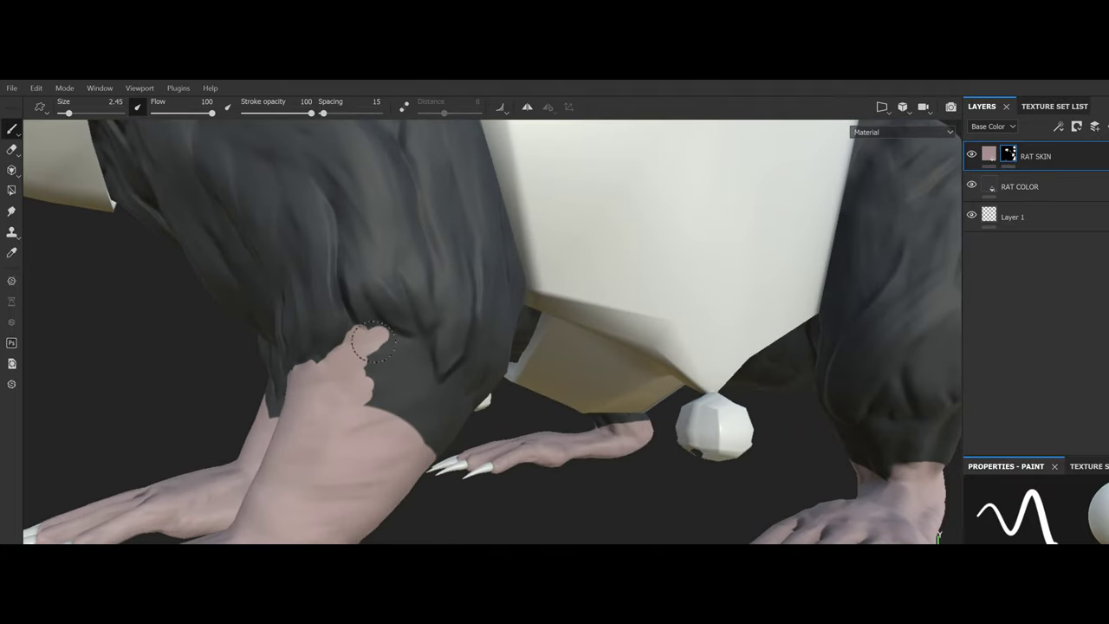
mouse_move(413, 347)
mouse_down()
mouse_move(373, 365)
mouse_move(372, 355)
mouse_move(364, 401)
mouse_move(407, 365)
mouse_move(393, 419)
mouse_move(348, 412)
mouse_move(351, 422)
mouse_up()
mouse_move(308, 374)
mouse_down()
mouse_move(323, 368)
mouse_move(328, 407)
mouse_up()
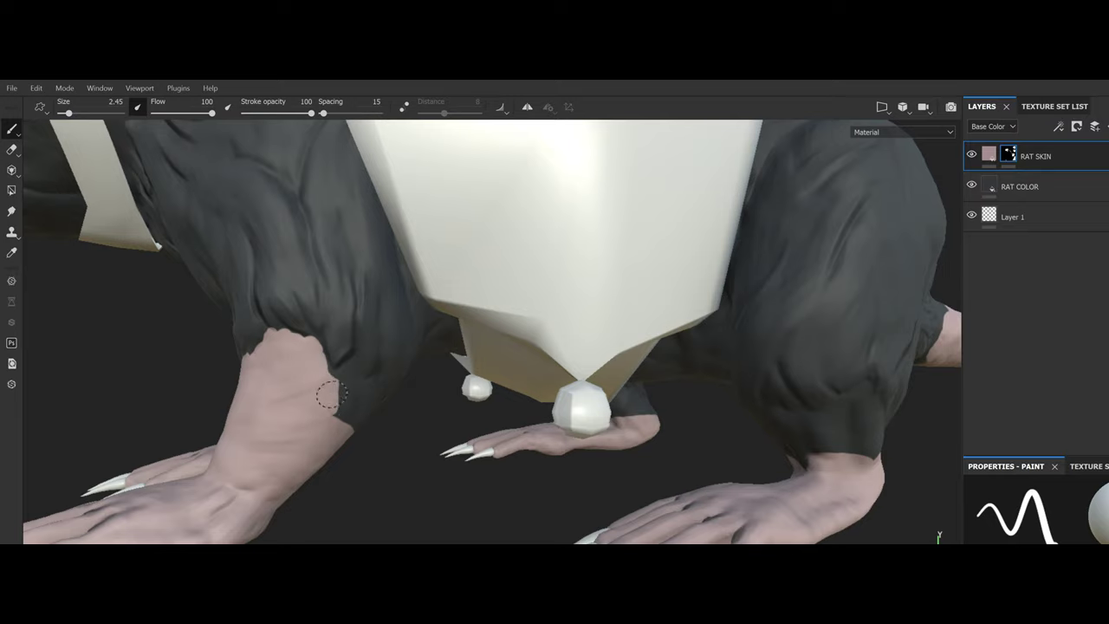
Step: Hide the Hat_Strap texture set to look at the rat without it, and show it again
scroll(336, 371, down, 5)
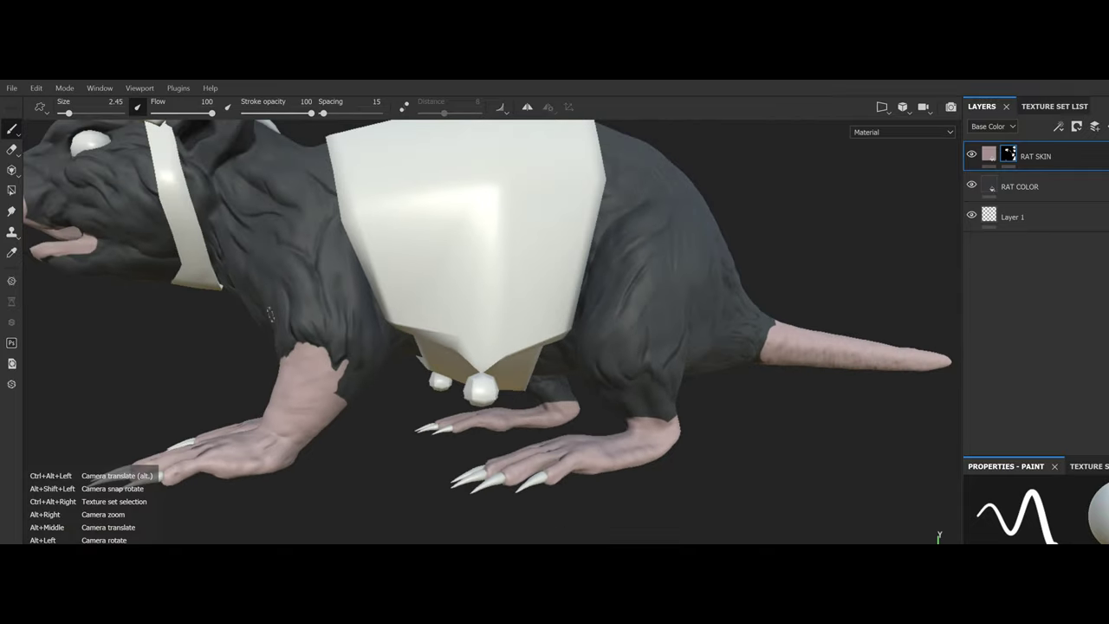
drag(335, 371, 381, 364)
drag(277, 269, 383, 325)
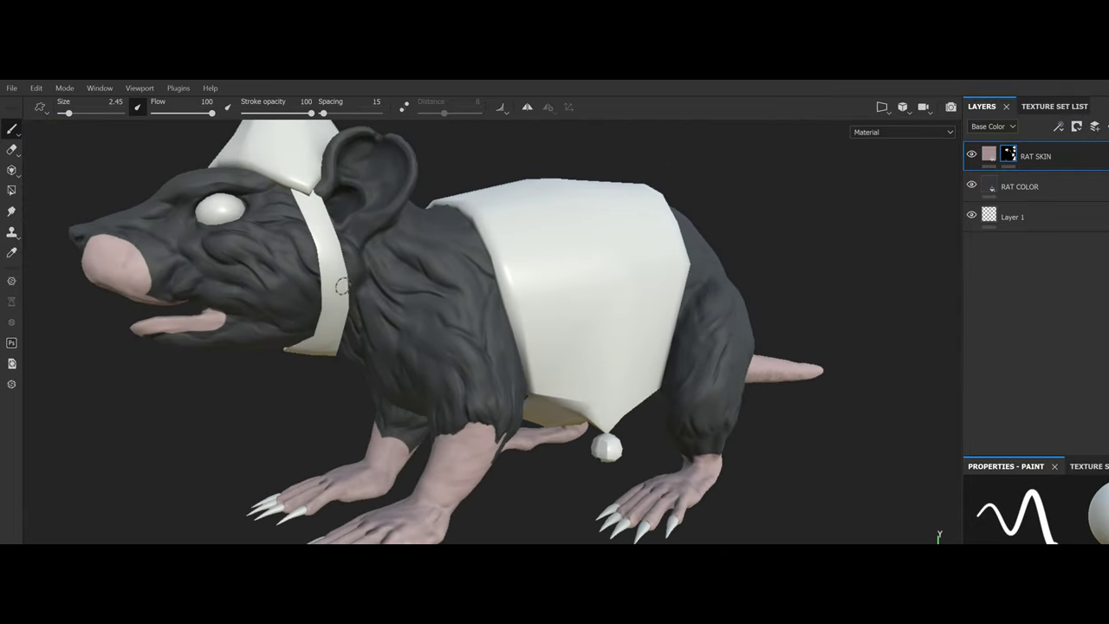
click(1039, 106)
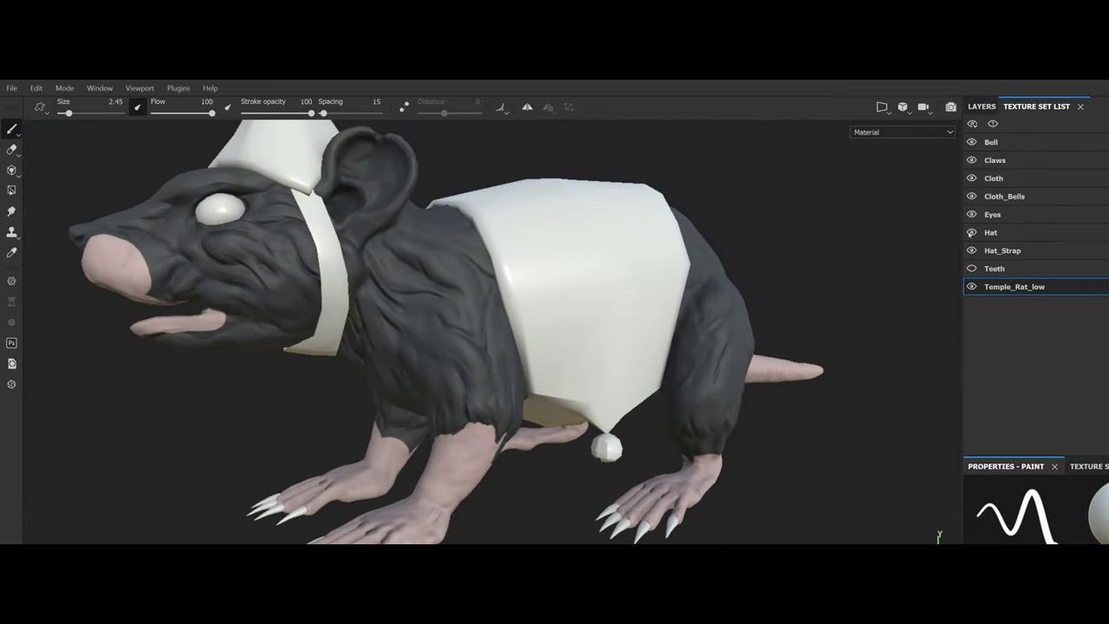
click(971, 251)
drag(915, 256, 674, 267)
click(973, 251)
Step: Return to the layer stack and extend the pink skin toward the back of the left forearm's outer side
drag(803, 280, 499, 238)
scroll(550, 351, up, 4)
scroll(508, 352, up, 5)
drag(508, 351, 785, 225)
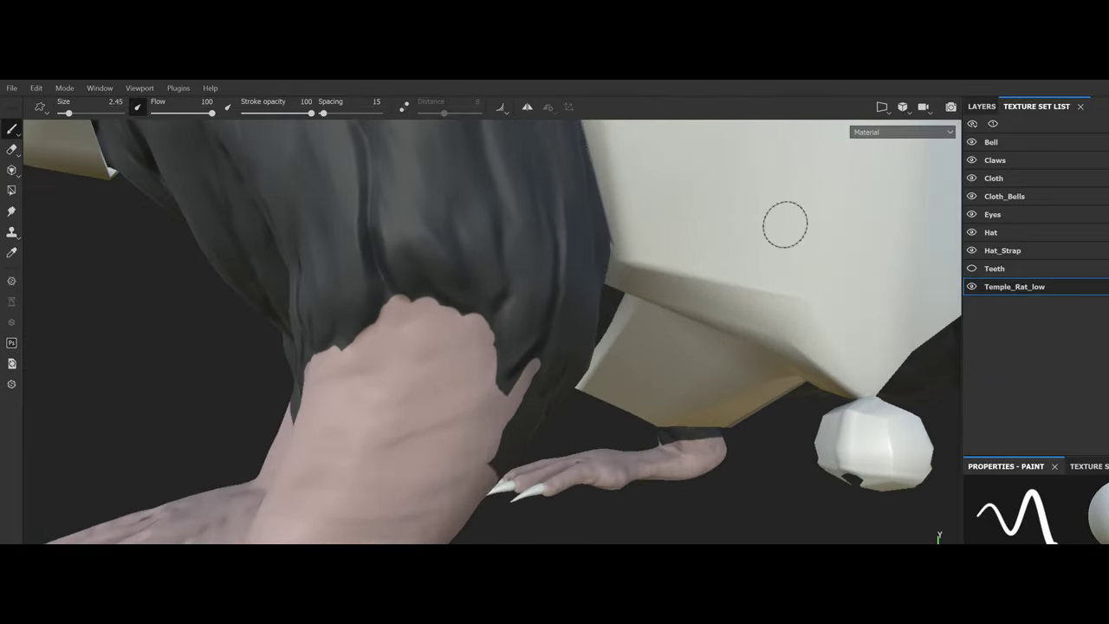
click(982, 106)
scroll(494, 364, up, 1)
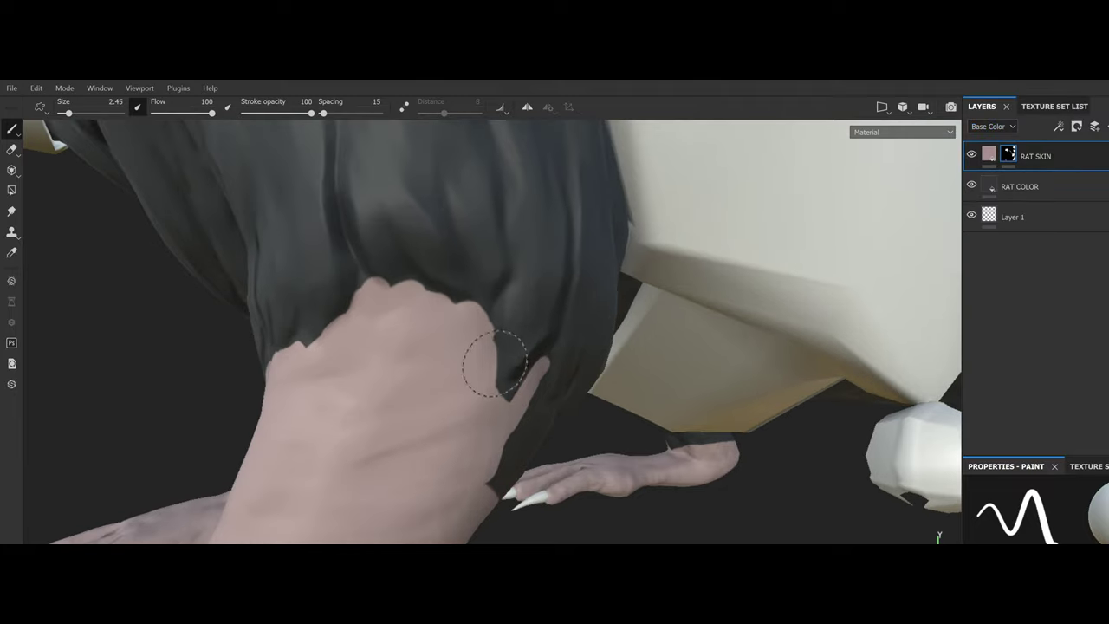
mouse_move(494, 362)
mouse_down()
mouse_move(420, 349)
mouse_move(349, 307)
mouse_move(384, 327)
mouse_move(341, 315)
mouse_move(300, 329)
mouse_move(314, 323)
mouse_up()
Step: Reduce the brush to size 1.36 and paint pointed skin edges along the fur folds at the rear of the left forearm
key(bracketleft)
key(bracketleft)
key(bracketleft)
key(bracketright)
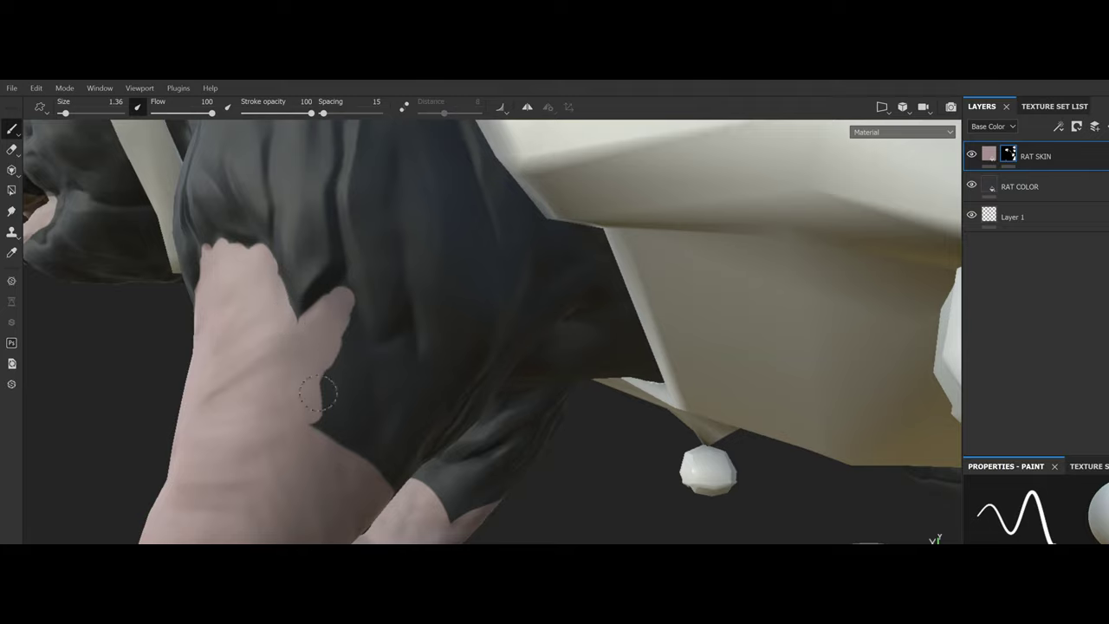
mouse_move(307, 384)
mouse_down()
mouse_move(319, 422)
mouse_move(316, 386)
mouse_up()
drag(556, 503, 489, 494)
mouse_move(367, 364)
mouse_down()
mouse_move(353, 331)
mouse_move(380, 378)
mouse_move(365, 356)
mouse_move(384, 364)
mouse_move(404, 340)
mouse_move(390, 379)
mouse_up()
drag(451, 491, 381, 492)
mouse_move(367, 388)
mouse_down()
mouse_move(355, 362)
mouse_move(351, 451)
mouse_move(371, 384)
mouse_move(382, 478)
mouse_move(414, 365)
mouse_up()
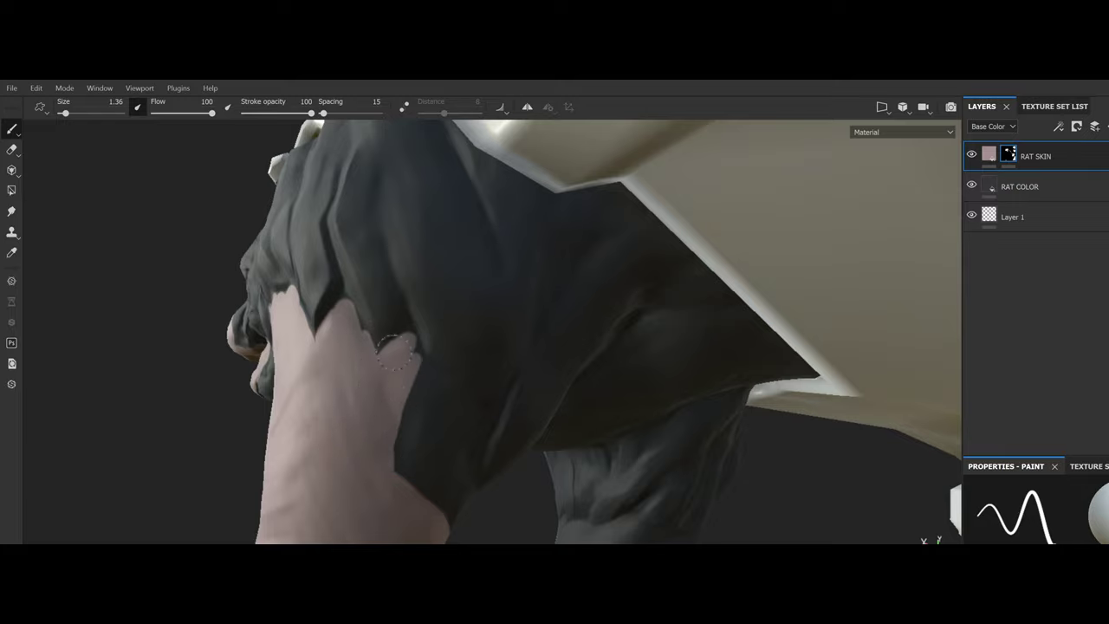
mouse_move(505, 497)
mouse_down()
mouse_move(448, 408)
mouse_move(485, 401)
mouse_move(490, 433)
mouse_up()
mouse_move(540, 485)
mouse_down()
mouse_move(423, 497)
mouse_move(472, 522)
mouse_move(556, 475)
mouse_move(466, 445)
mouse_move(469, 435)
mouse_move(457, 454)
mouse_move(398, 430)
mouse_move(430, 448)
mouse_move(424, 384)
mouse_move(382, 325)
mouse_move(349, 313)
mouse_move(479, 373)
mouse_move(719, 413)
mouse_up()
Step: Outline the skin edge across the back of the left forearm and fill below it with a size 1.87 brush
scroll(392, 353, down, 7)
scroll(371, 335, down, 4)
mouse_move(370, 336)
mouse_down()
mouse_move(341, 341)
mouse_move(486, 347)
mouse_move(528, 373)
mouse_move(591, 375)
mouse_up()
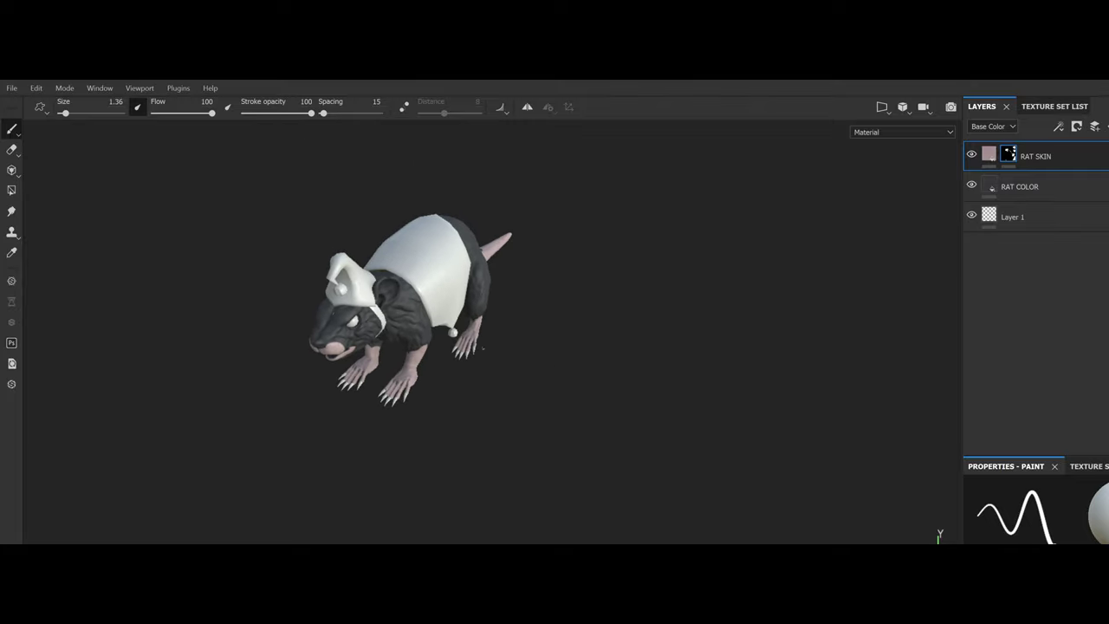
key(alt)
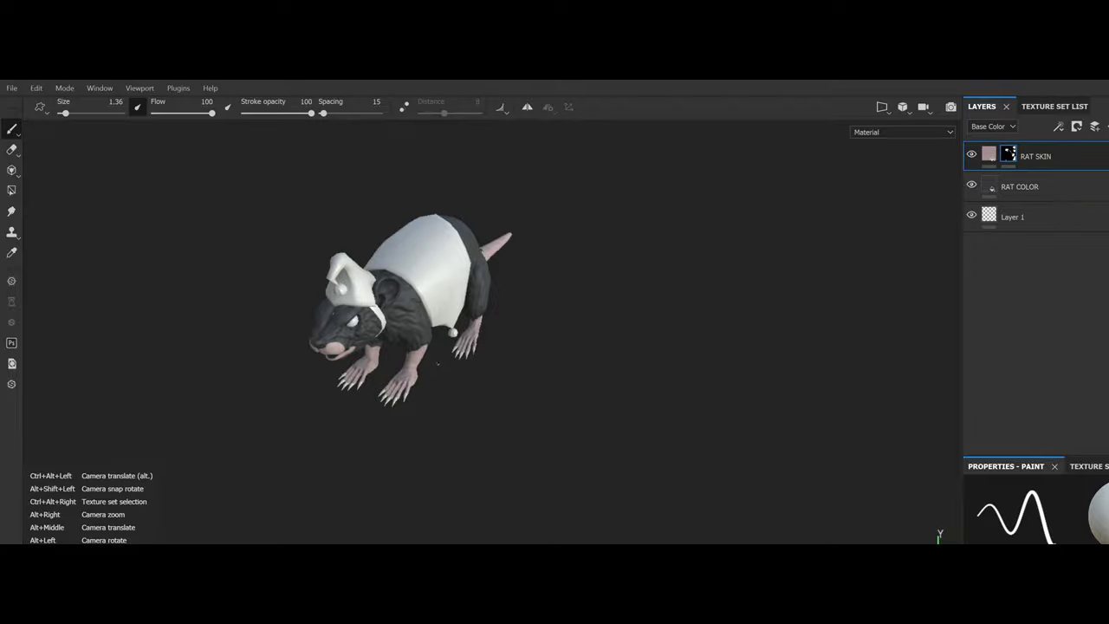
scroll(438, 364, up, 8)
drag(438, 364, 286, 290)
drag(598, 347, 451, 349)
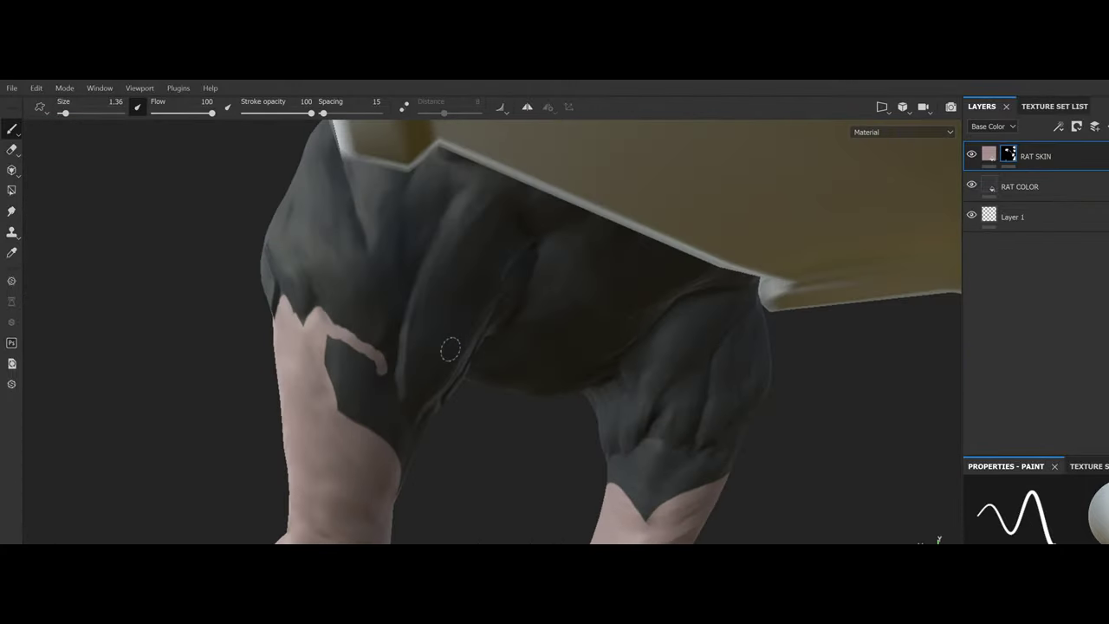
key(])
mouse_move(324, 361)
mouse_down()
mouse_move(329, 387)
mouse_move(329, 332)
mouse_move(348, 364)
mouse_move(369, 364)
mouse_move(430, 446)
mouse_up()
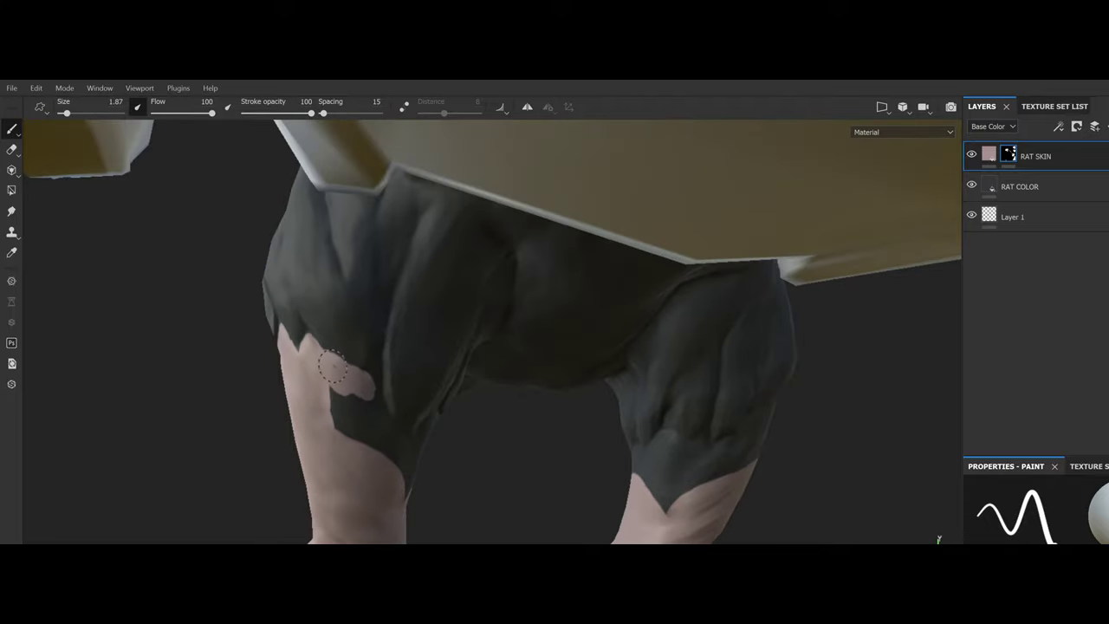
mouse_move(336, 364)
mouse_down()
mouse_move(330, 401)
mouse_move(348, 432)
mouse_move(356, 441)
mouse_move(377, 381)
mouse_move(377, 428)
mouse_move(412, 462)
mouse_move(379, 419)
mouse_up()
Step: Paint the RAT SKIN mask around the inner side of the left forearm to join up the jagged fur edge
drag(314, 395, 313, 401)
drag(350, 457, 421, 487)
mouse_move(347, 433)
mouse_down()
mouse_move(393, 444)
mouse_move(339, 427)
mouse_move(347, 408)
mouse_move(359, 468)
mouse_move(351, 451)
mouse_move(369, 474)
mouse_up()
mouse_move(445, 452)
mouse_down()
mouse_move(414, 465)
mouse_move(343, 458)
mouse_move(218, 491)
mouse_up()
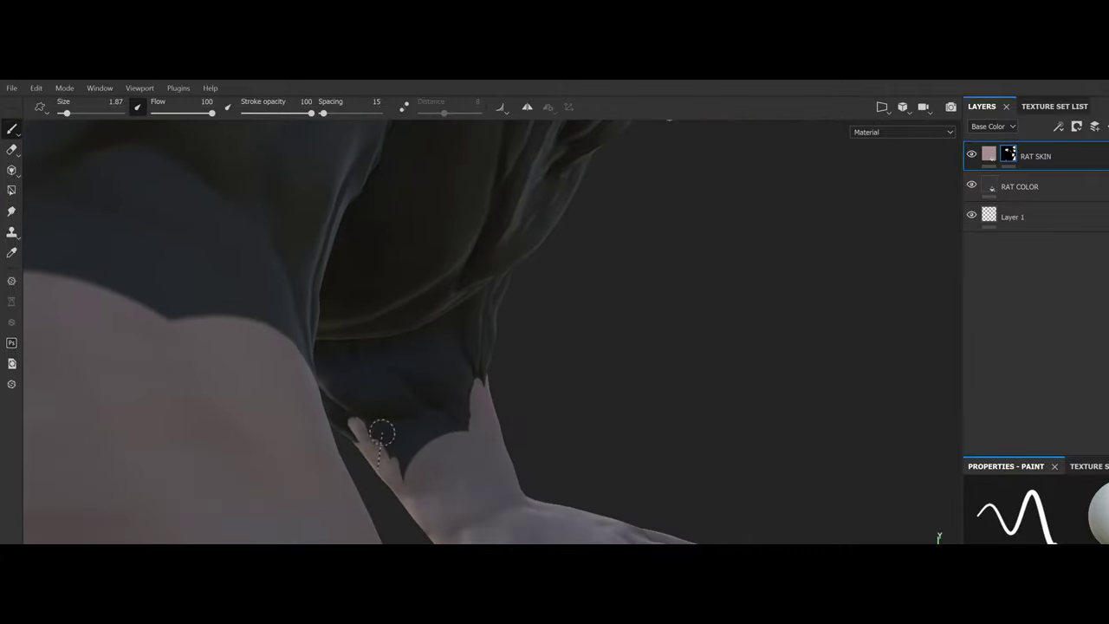
drag(383, 432, 451, 433)
mouse_move(369, 424)
mouse_down()
mouse_move(417, 421)
mouse_move(381, 426)
mouse_move(431, 409)
mouse_move(469, 414)
mouse_move(453, 434)
mouse_move(428, 422)
mouse_move(372, 432)
mouse_move(402, 432)
mouse_move(412, 468)
mouse_up()
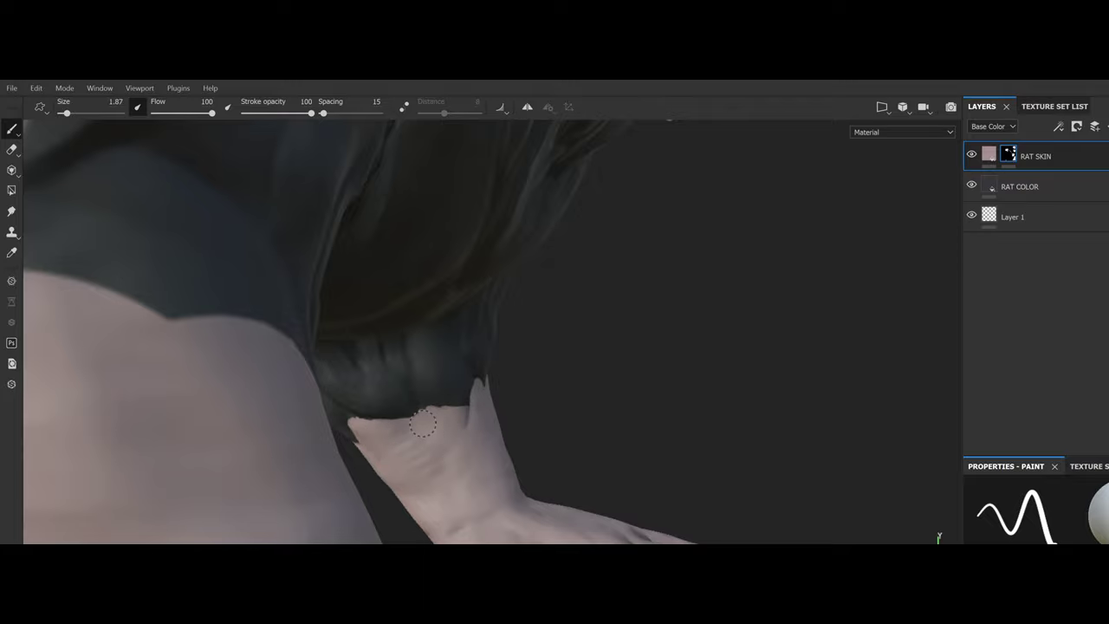
Step: Paint a jagged pink skin edge along the fur folds on the outer side and front of the right foreleg
scroll(423, 423, down, 5)
mouse_move(423, 423)
mouse_down()
mouse_move(442, 411)
mouse_move(416, 403)
mouse_up()
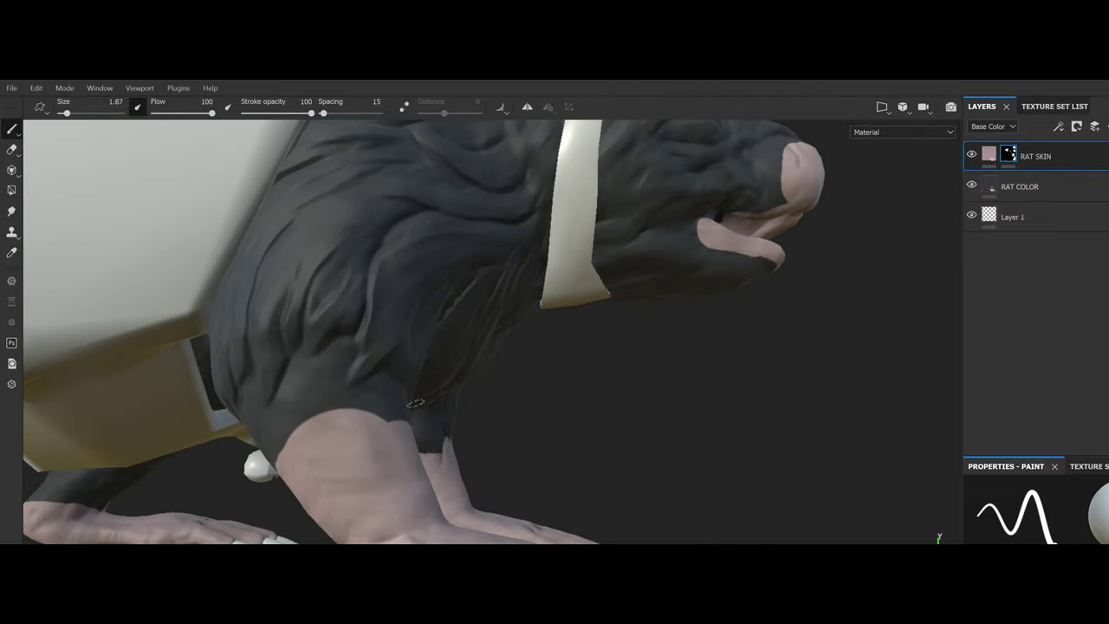
mouse_move(285, 364)
mouse_down()
mouse_move(283, 390)
mouse_move(343, 344)
mouse_move(288, 418)
mouse_move(294, 388)
mouse_move(303, 419)
mouse_move(292, 441)
mouse_move(343, 355)
mouse_move(310, 428)
mouse_up()
drag(394, 404, 487, 408)
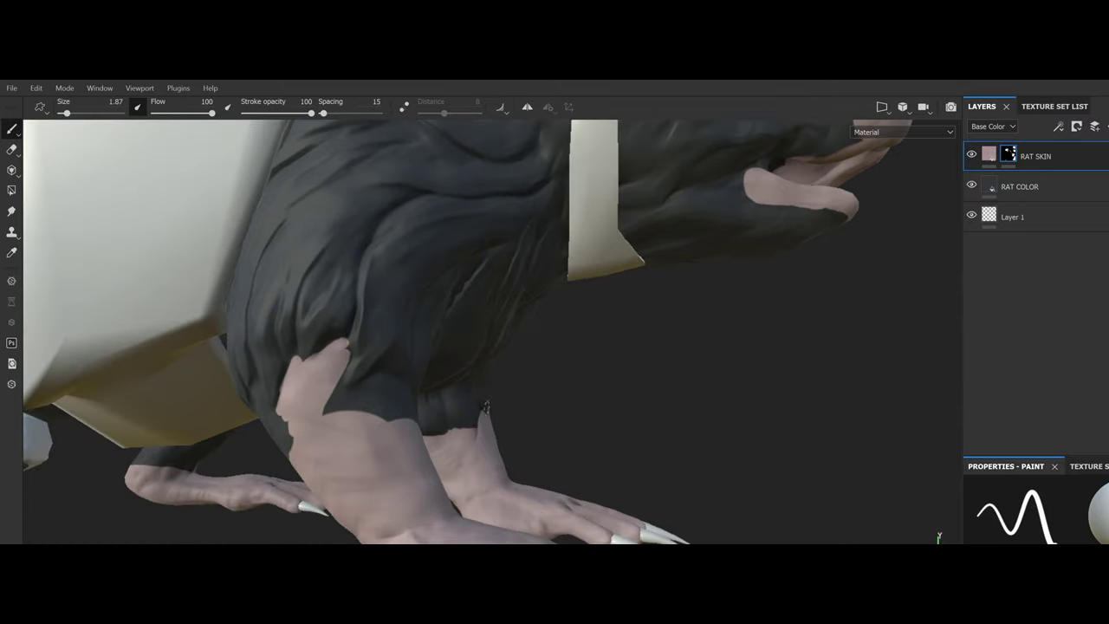
mouse_move(329, 392)
mouse_down()
mouse_move(358, 395)
mouse_move(345, 403)
mouse_move(365, 387)
mouse_move(352, 404)
mouse_move(394, 386)
mouse_move(468, 422)
mouse_move(316, 404)
mouse_move(340, 355)
mouse_move(198, 433)
mouse_move(228, 352)
mouse_up()
drag(321, 320, 451, 418)
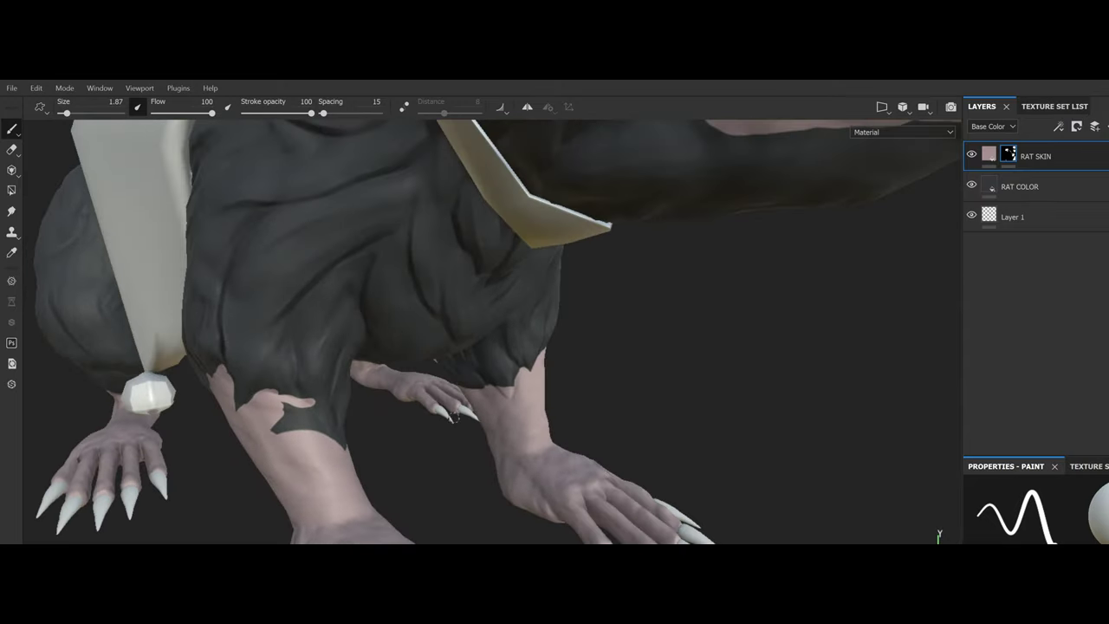
mouse_move(285, 408)
mouse_down()
mouse_move(391, 463)
mouse_move(300, 465)
mouse_move(166, 387)
mouse_move(203, 398)
mouse_up()
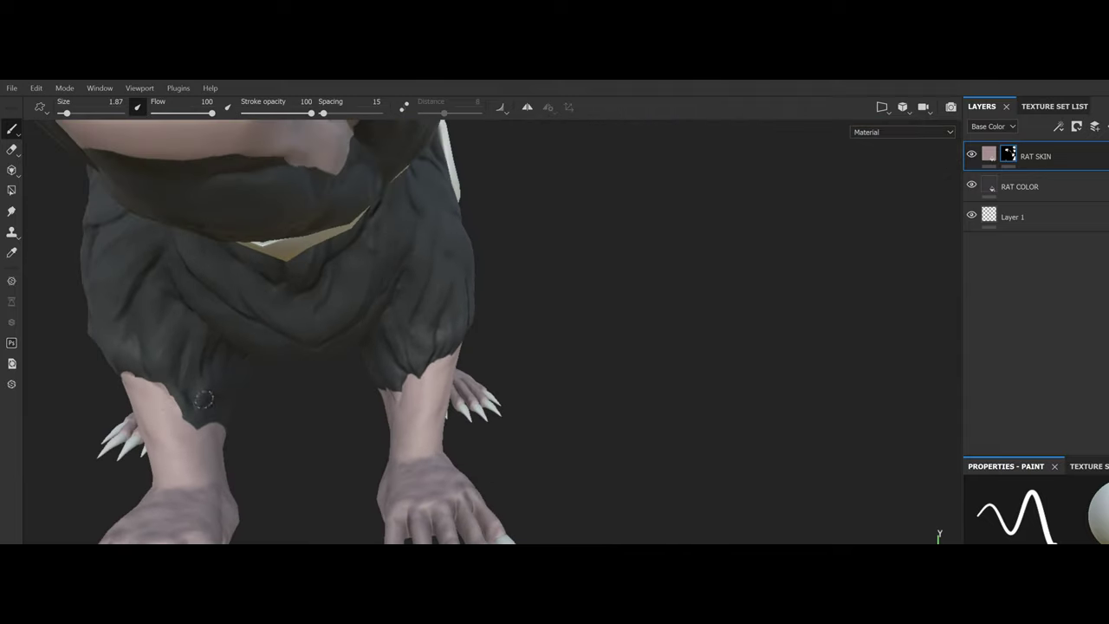
Step: Continue the jagged RAT SKIN edge around the inner side of the right foreleg with the size 1.87 brush
drag(250, 448, 191, 408)
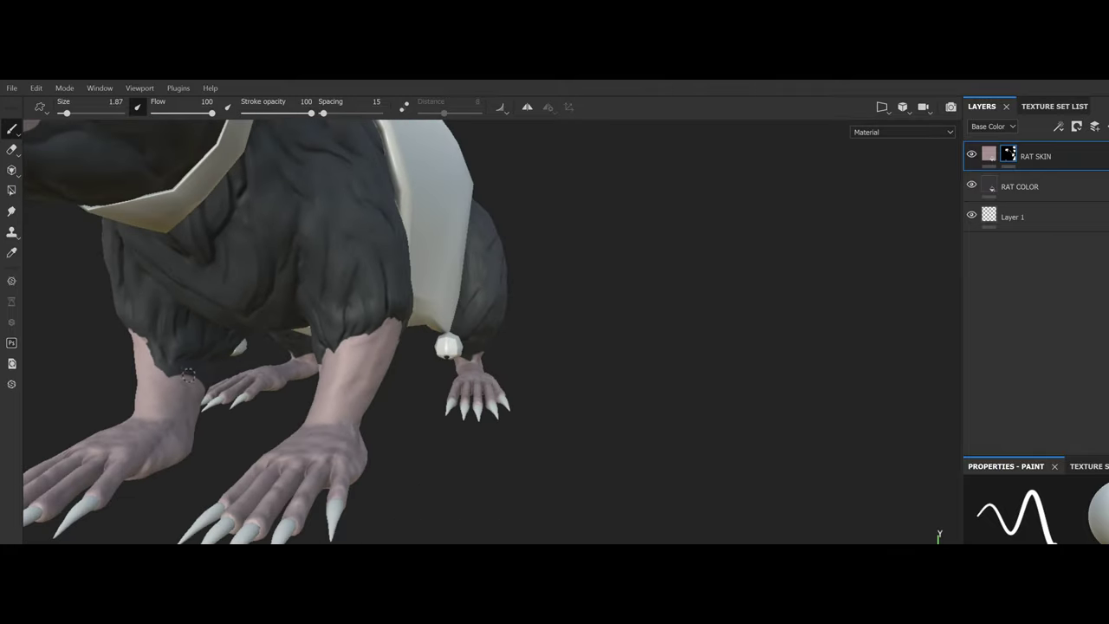
drag(228, 411, 221, 378)
drag(573, 460, 522, 428)
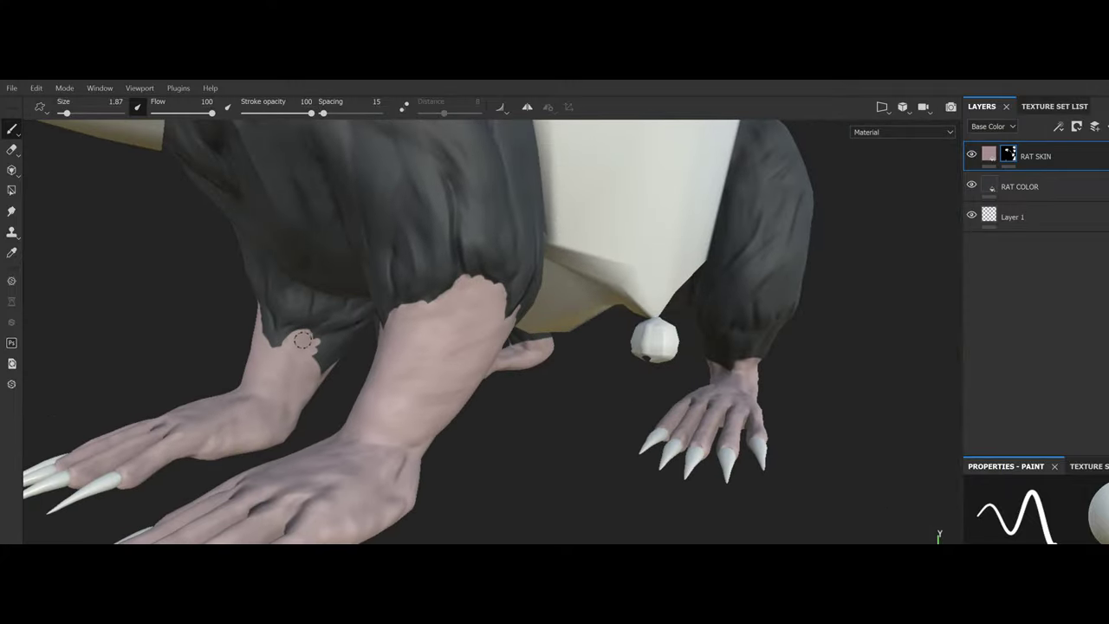
drag(386, 411, 311, 416)
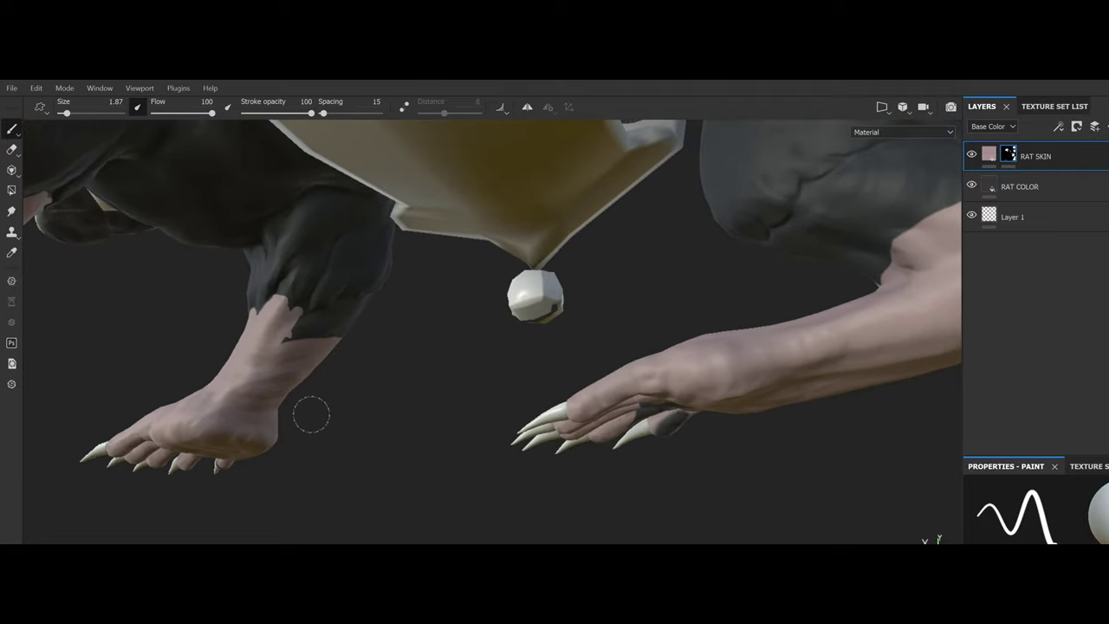
drag(404, 402, 372, 426)
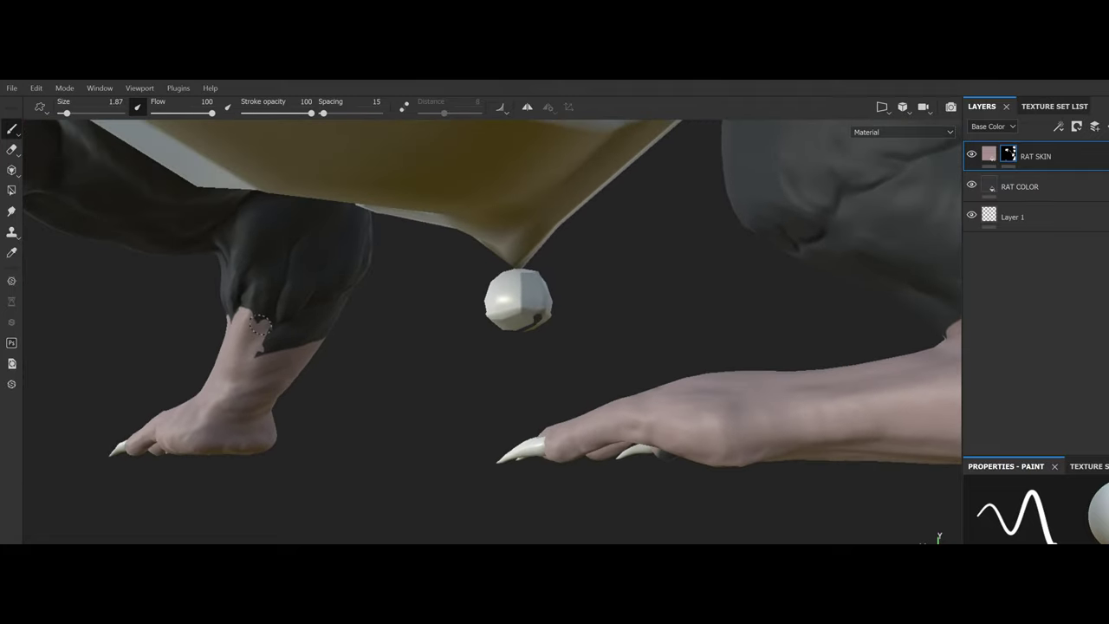
drag(269, 324, 271, 328)
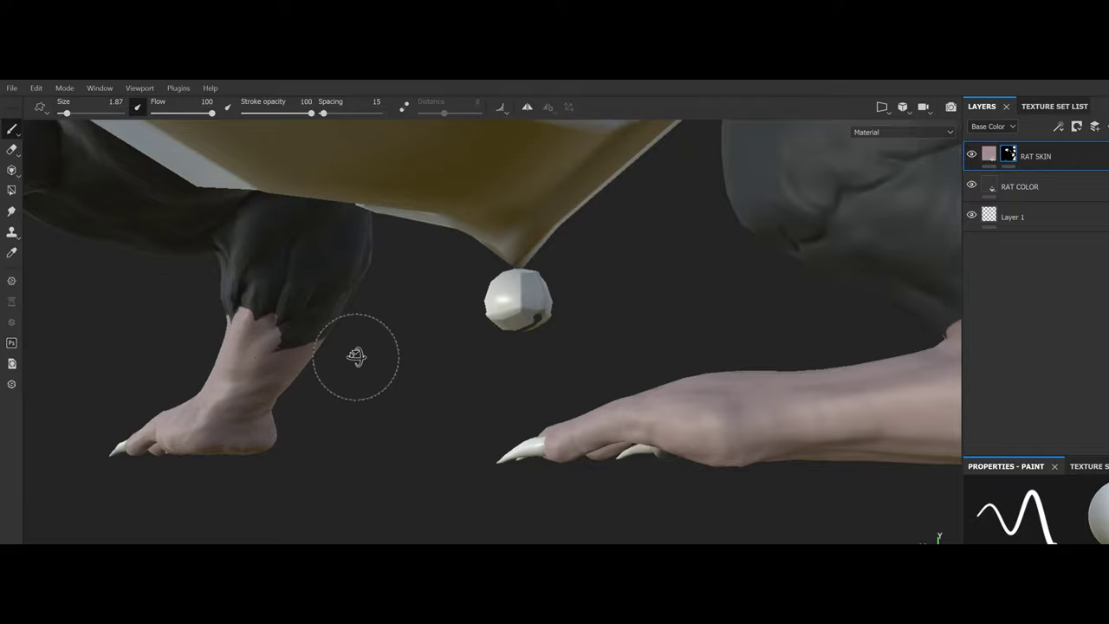